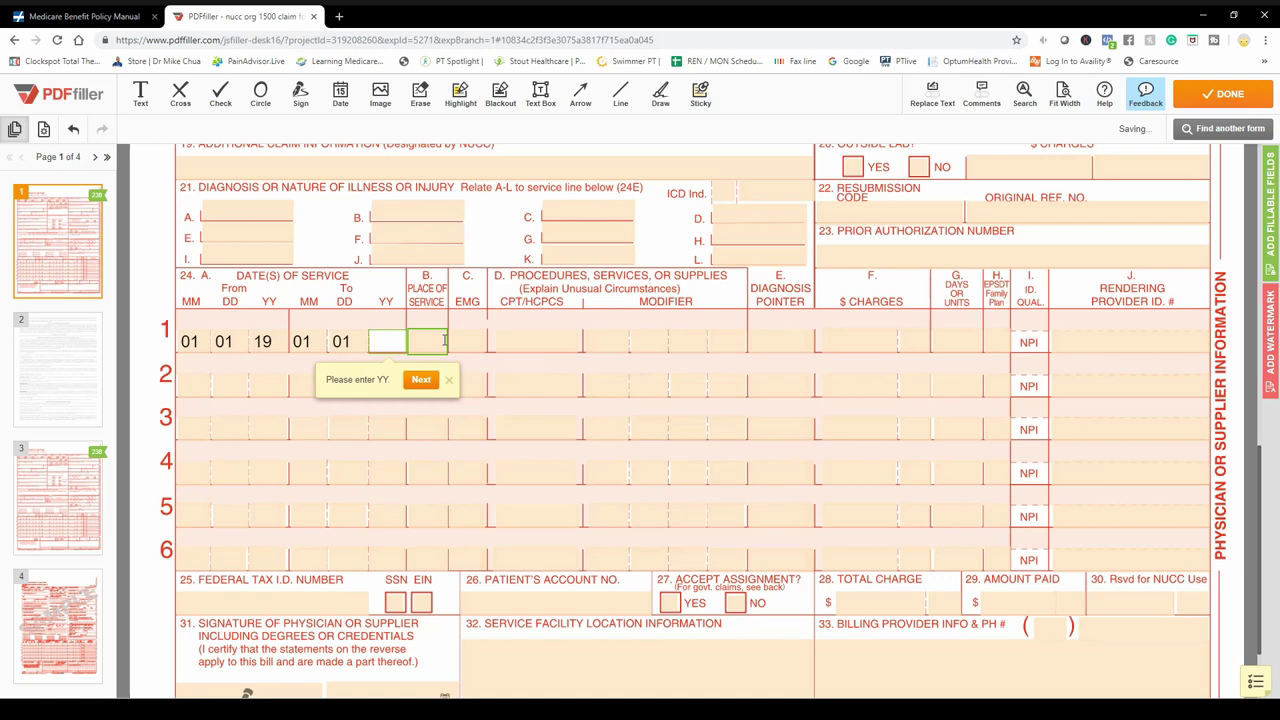
Give service line 1 a To year of 19 and place of service 11, dismissing the entry tip
{"action": "type", "text": "19"}
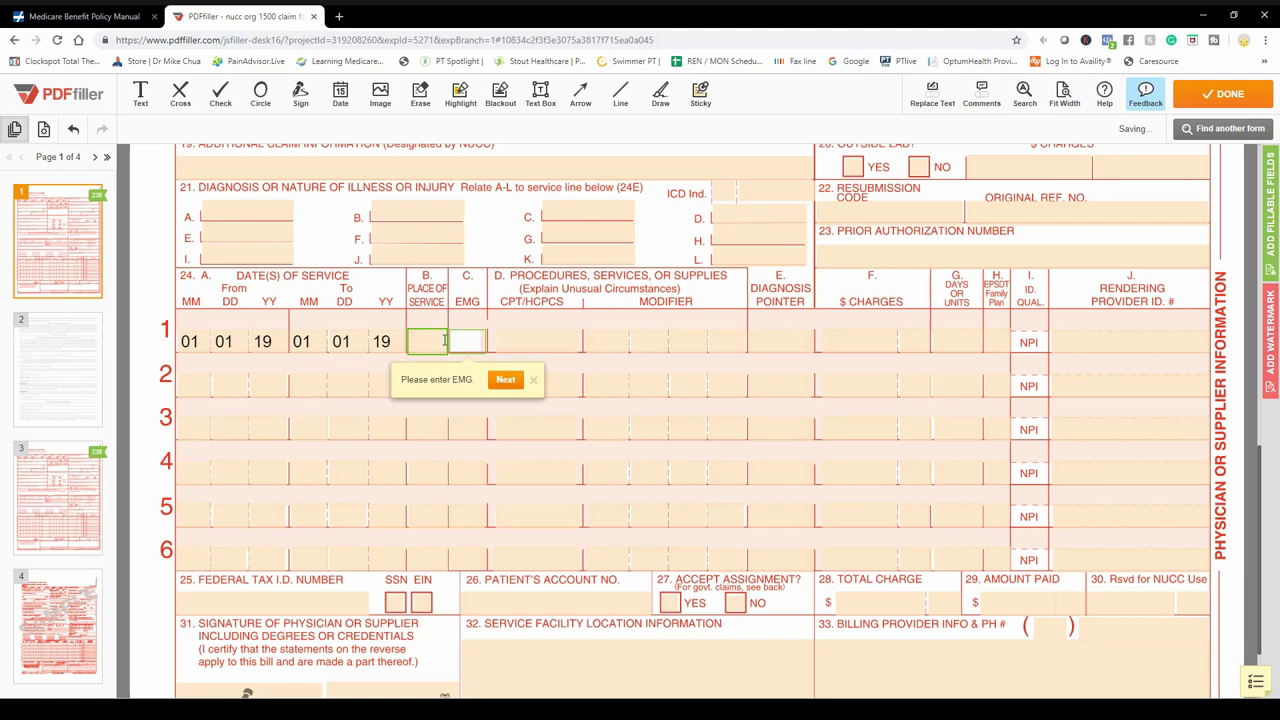
{"action": "left_click", "coordinate": [444, 341]}
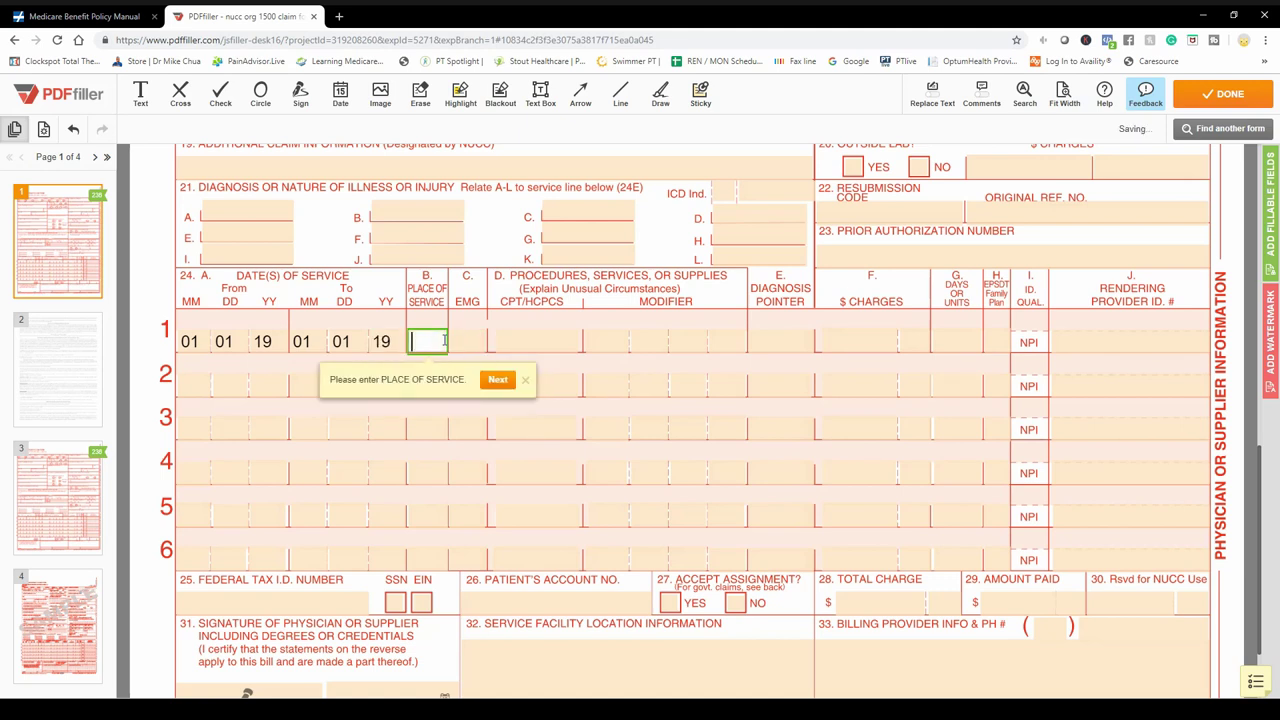
{"action": "left_click", "coordinate": [526, 381]}
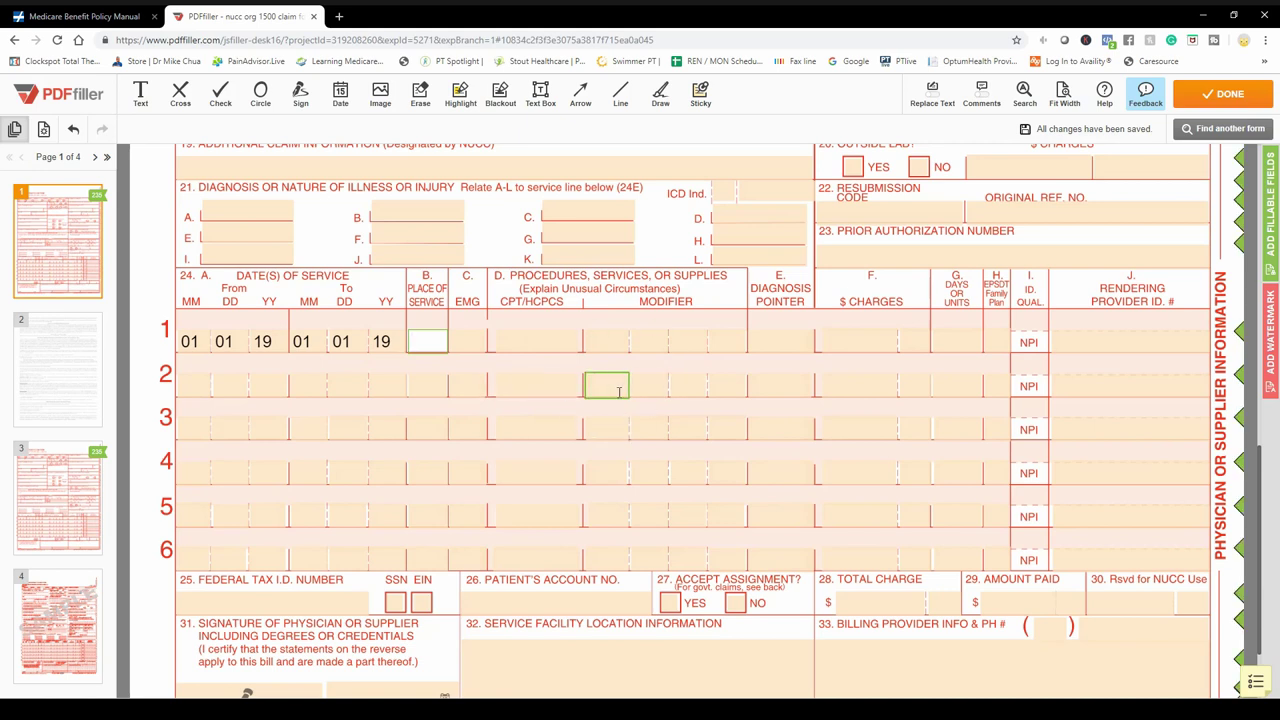
{"action": "type", "text": "11"}
{"action": "left_click", "coordinate": [525, 348]}
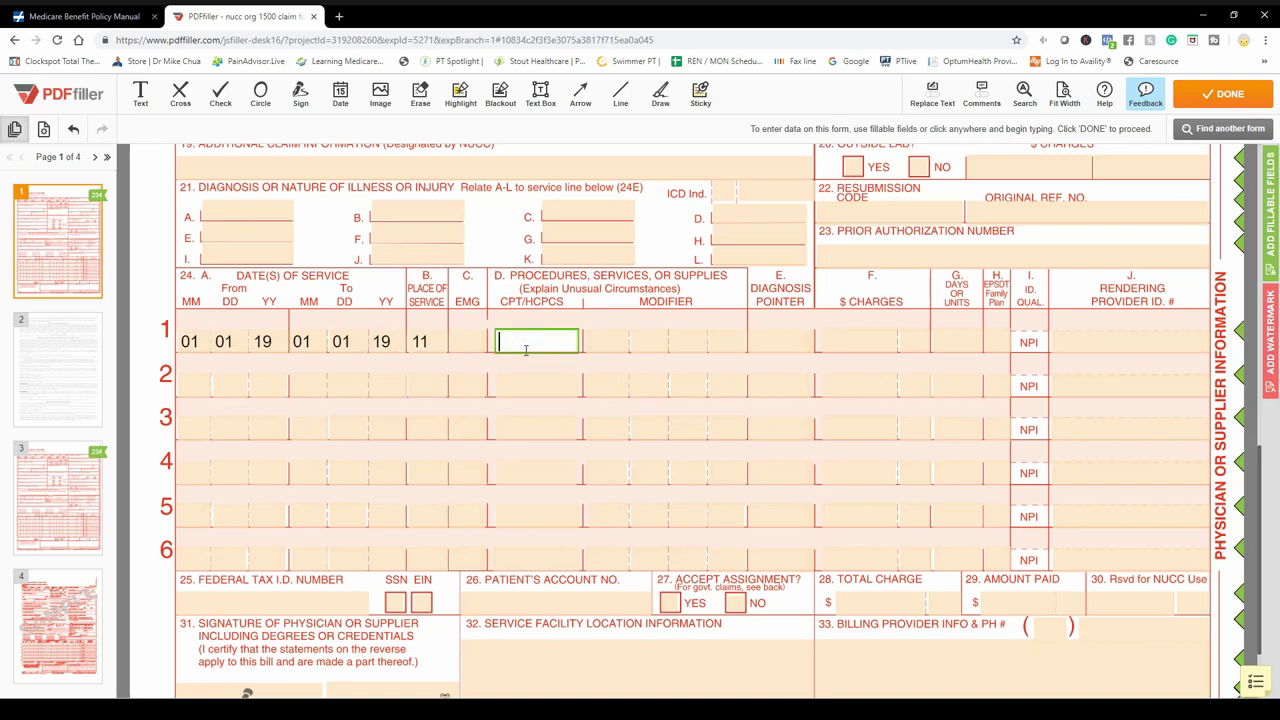
Enter diagnosis code M545 in Box 21 entry A
{"action": "left_click", "coordinate": [251, 211]}
{"action": "type", "text": "m"}
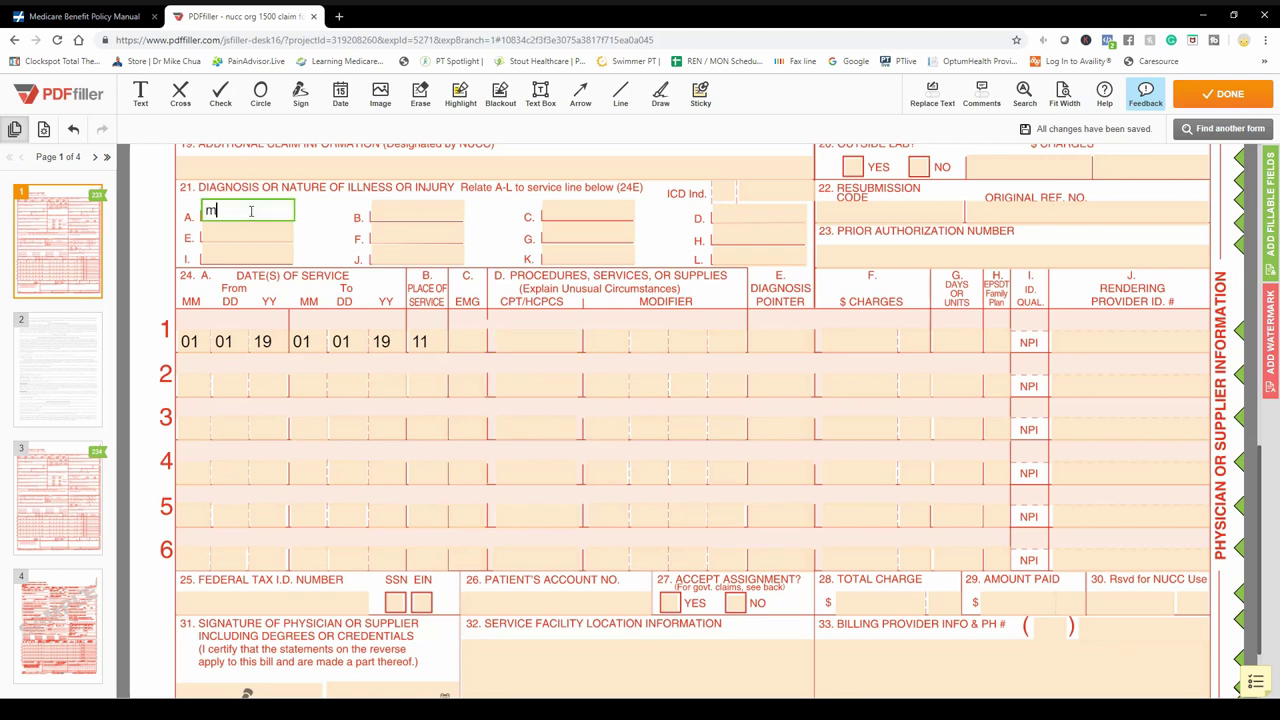
{"action": "key", "text": "BackSpace"}
{"action": "type", "text": "M54"}
{"action": "left_click", "coordinate": [274, 241]}
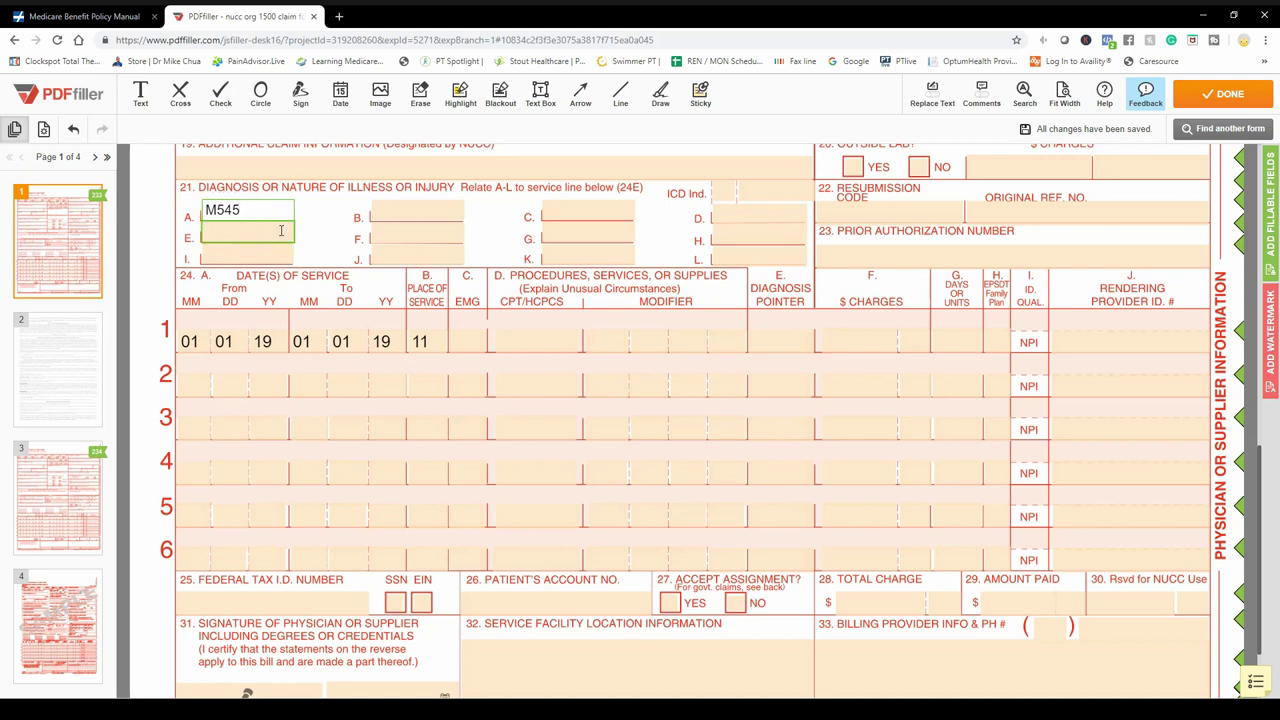
{"action": "left_click", "coordinate": [281, 231]}
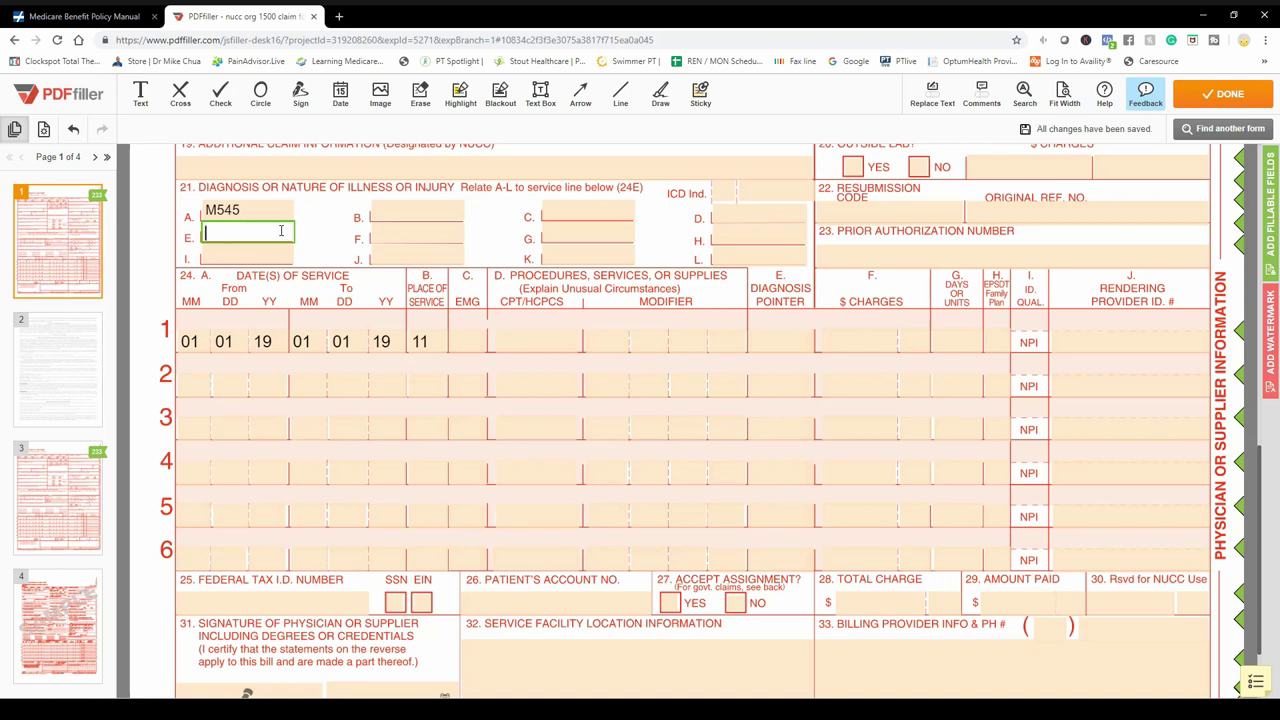
Enter diagnosis code R262 in entry B and highlight both codes to check them
{"action": "left_click", "coordinate": [405, 214]}
{"action": "type", "text": "R262"}
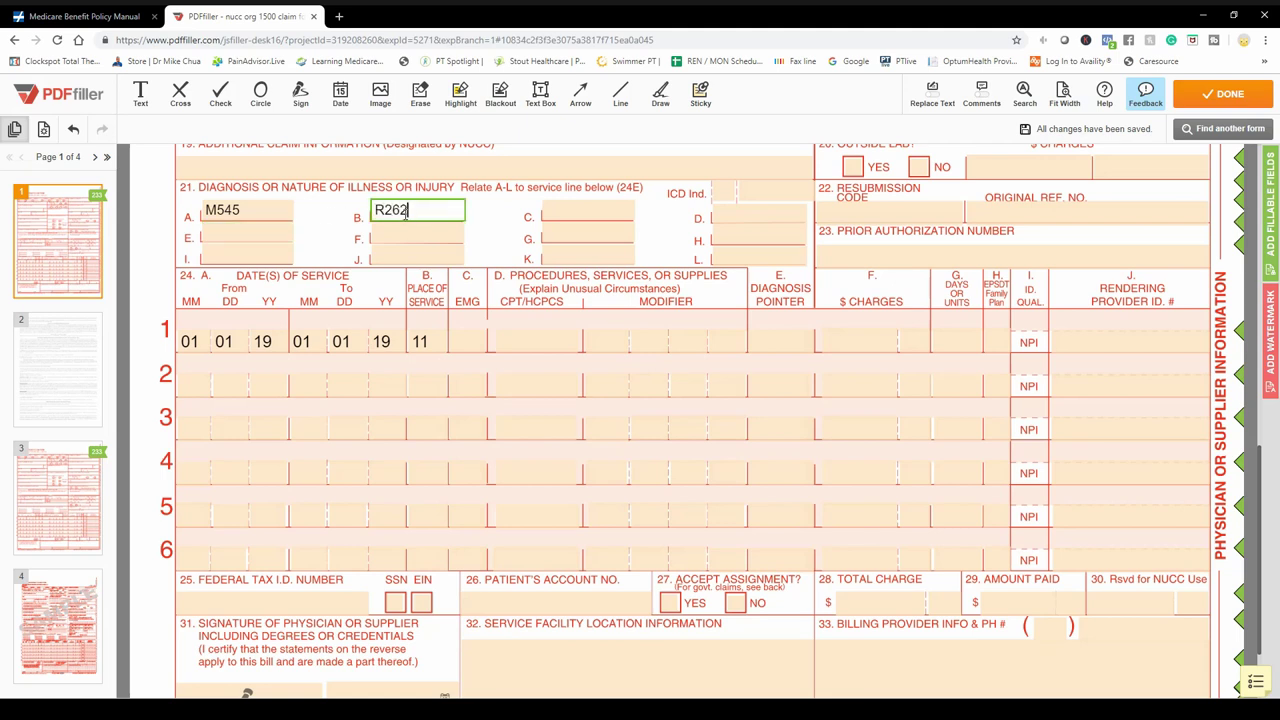
{"action": "key", "text": "Tab"}
{"action": "left_click_drag", "start_coordinate": [405, 214], "coordinate": [372, 214]}
{"action": "left_click", "coordinate": [240, 211]}
{"action": "double_click", "coordinate": [222, 210]}
{"action": "left_click", "coordinate": [217, 213]}
{"action": "double_click", "coordinate": [240, 211]}
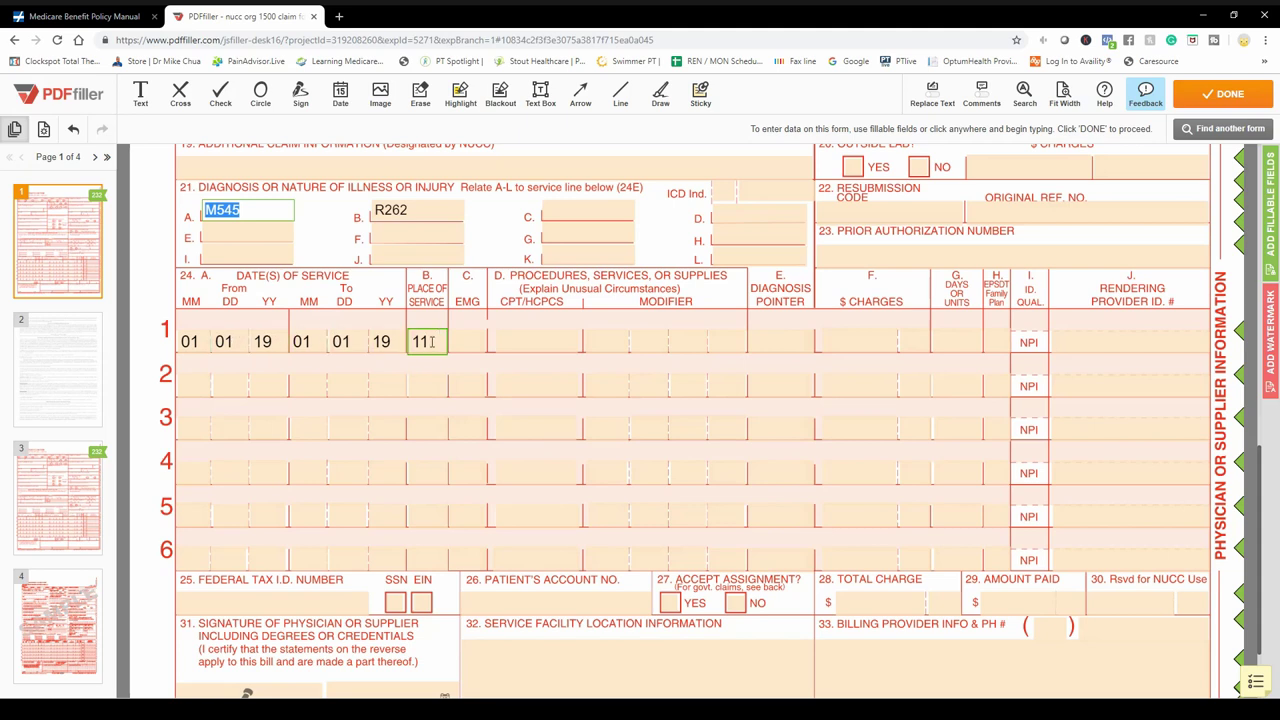
Bill procedure 97110 with modifier GP and diagnosis pointer A on line 1
{"action": "left_click", "coordinate": [532, 345]}
{"action": "type", "text": "97110"}
{"action": "key", "text": "Tab"}
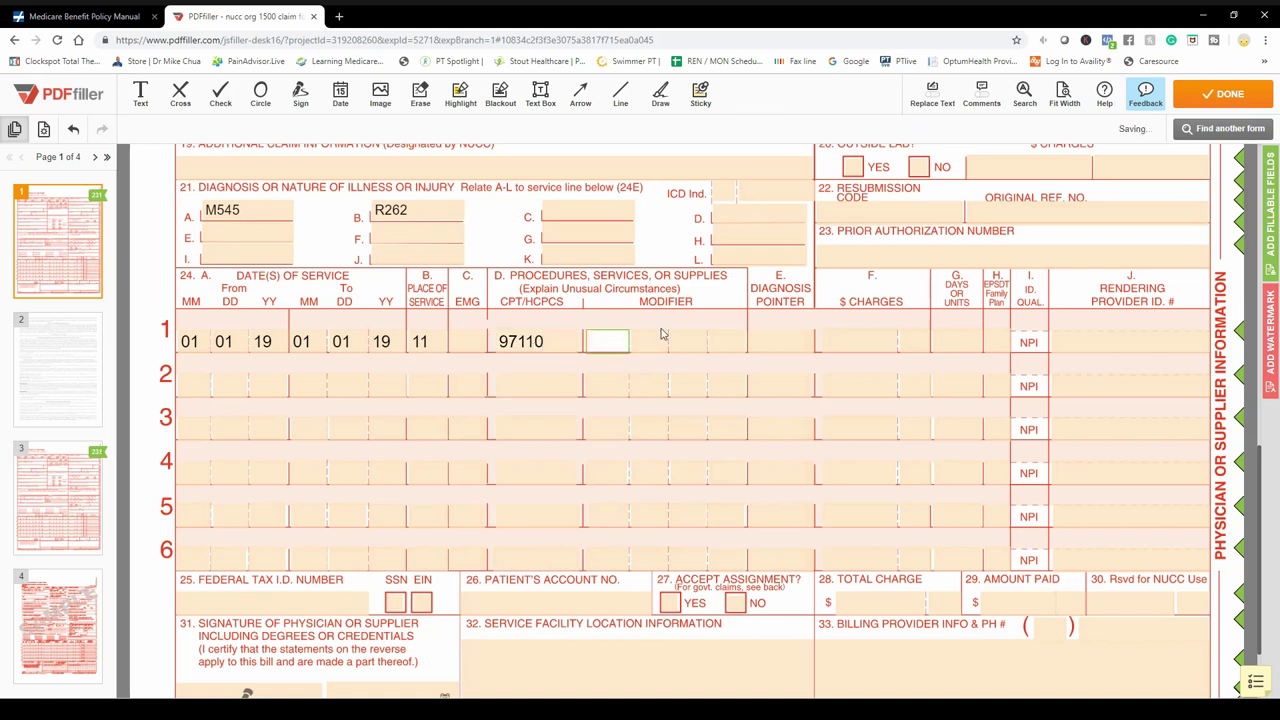
{"action": "type", "text": "GP"}
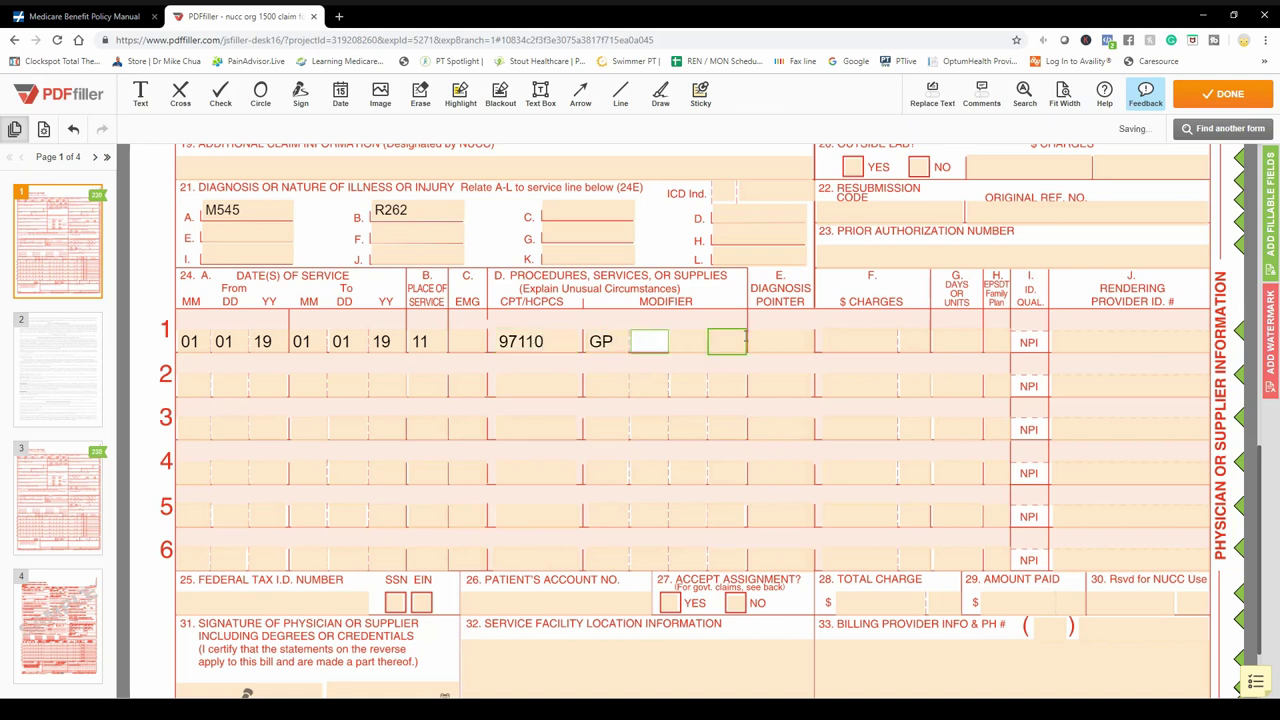
{"action": "left_click", "coordinate": [800, 348]}
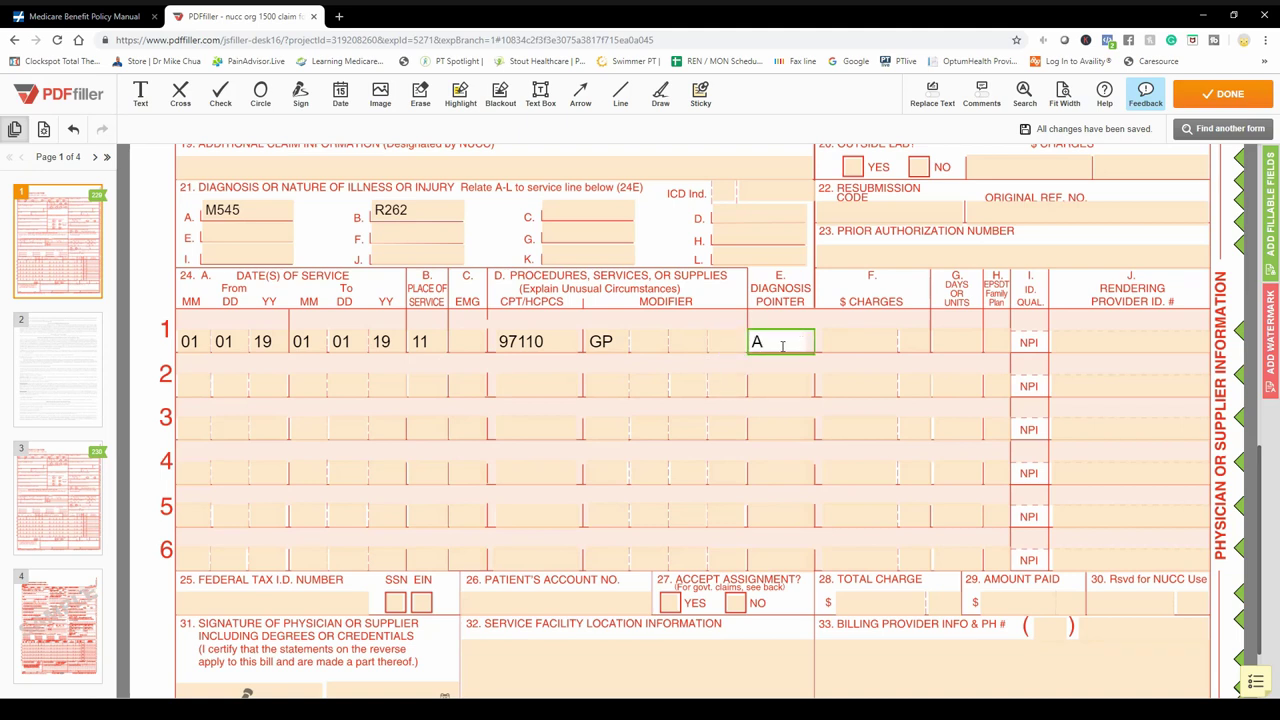
{"action": "left_click", "coordinate": [859, 343]}
Enter line 1's $100 charge, 2 units and the rendering provider ID, discarding a stray text box
{"action": "left_click", "coordinate": [859, 343]}
{"action": "type", "text": "10"}
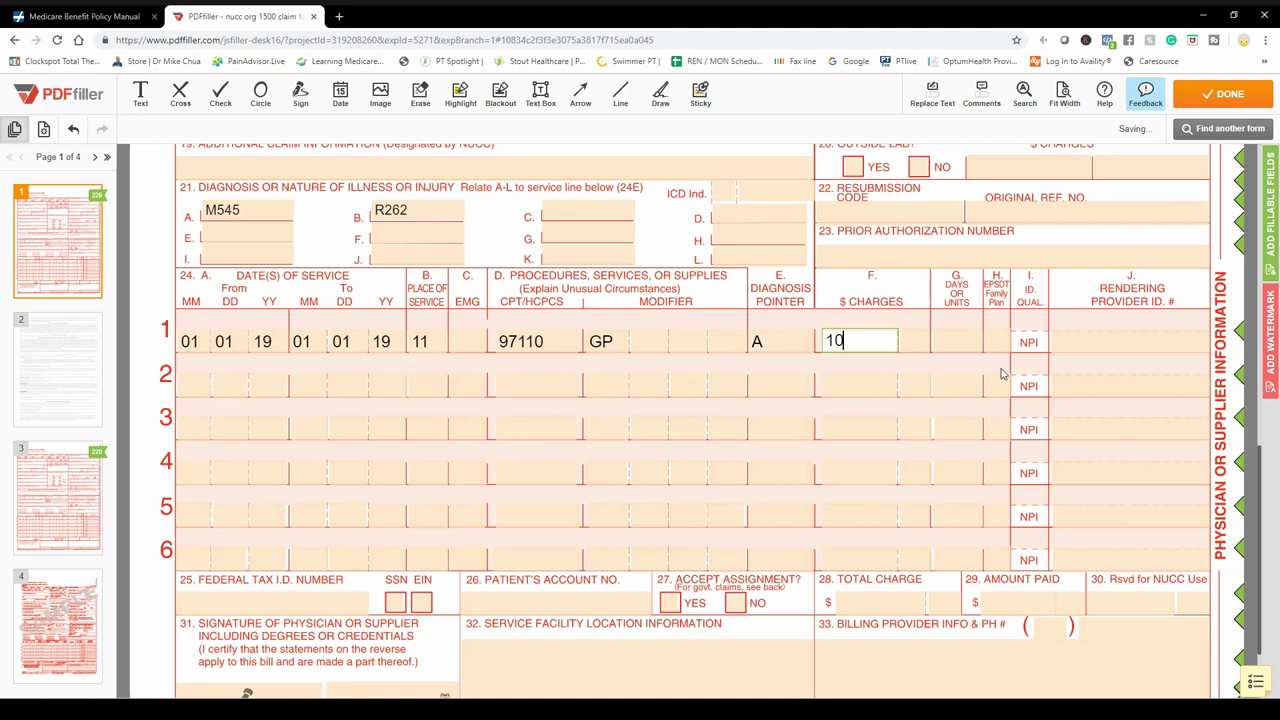
{"action": "type", "text": "0"}
{"action": "key", "text": "Tab"}
{"action": "type", "text": "2"}
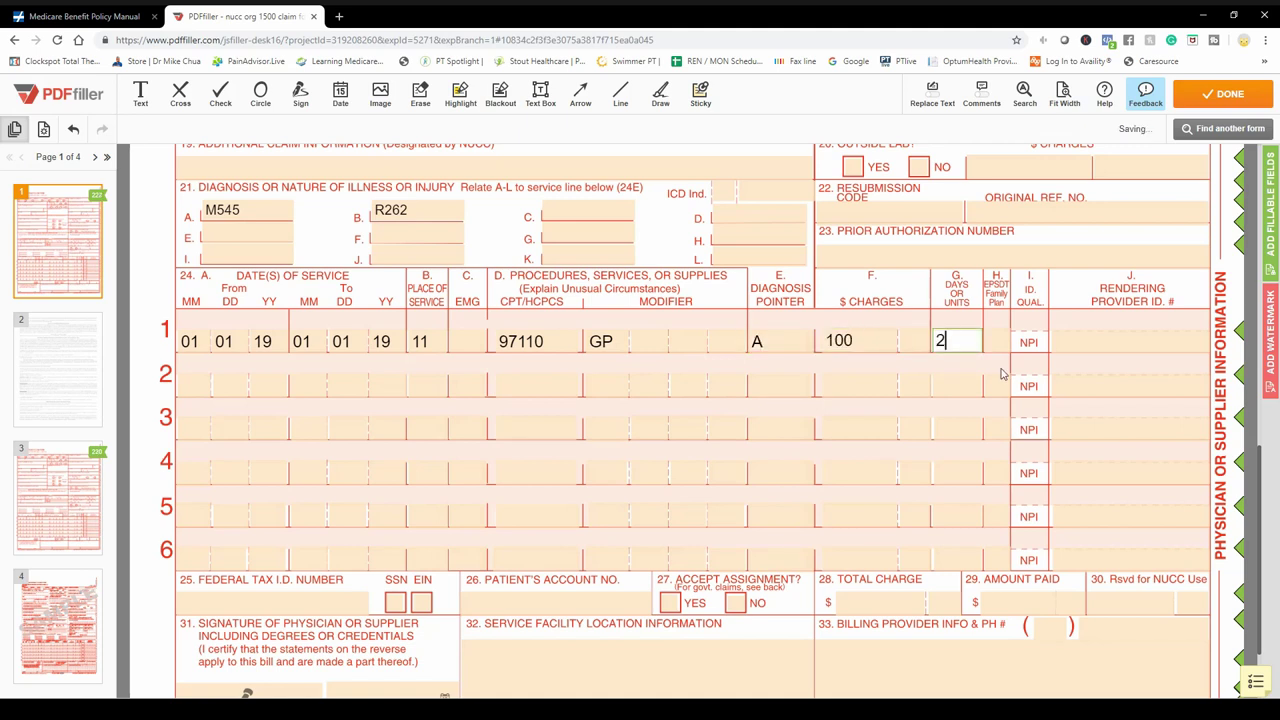
{"action": "key", "text": "Tab"}
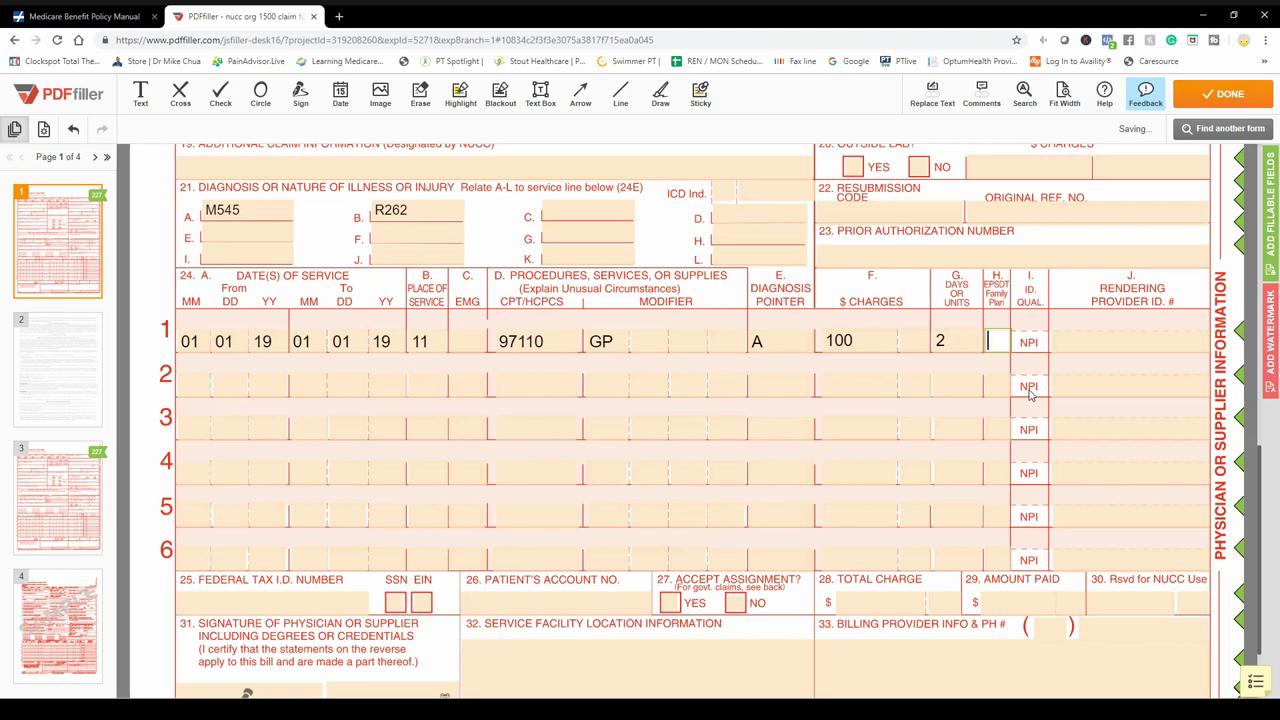
{"action": "left_click", "coordinate": [1084, 340]}
{"action": "type", "text": "123456789"}
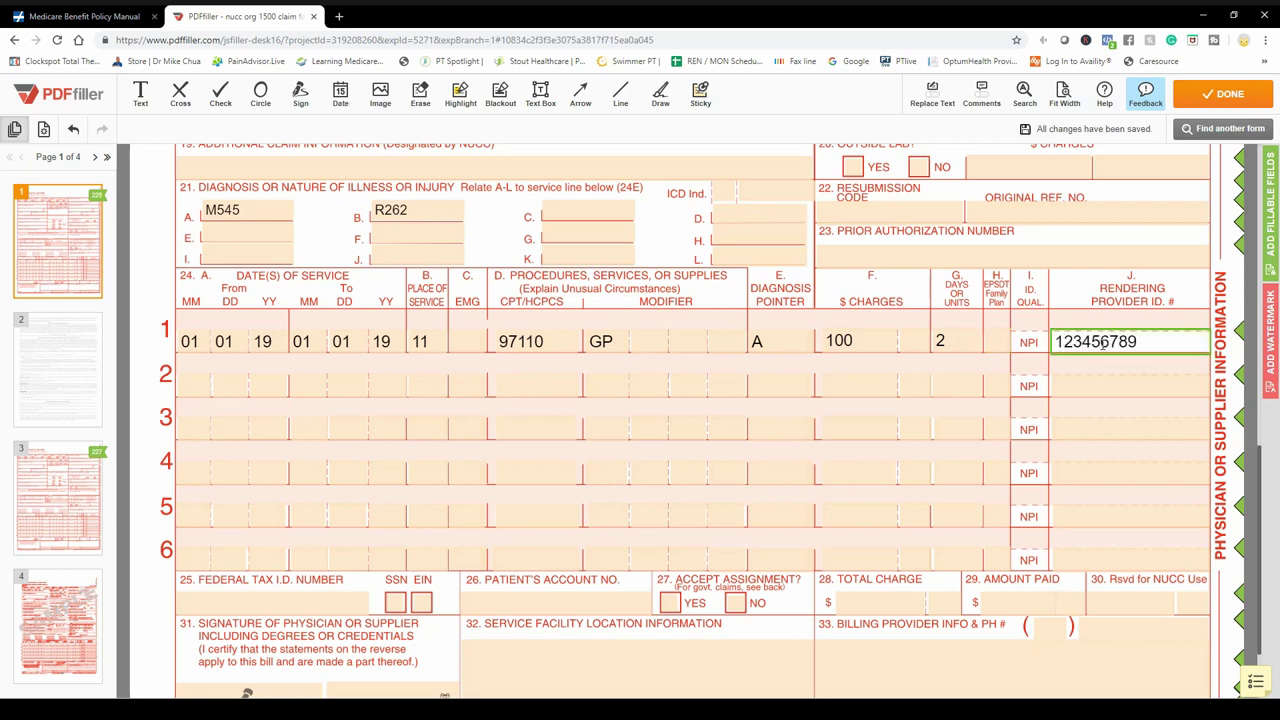
{"action": "left_click_drag", "start_coordinate": [1110, 341], "coordinate": [1144, 341]}
{"action": "left_click", "coordinate": [1100, 285]}
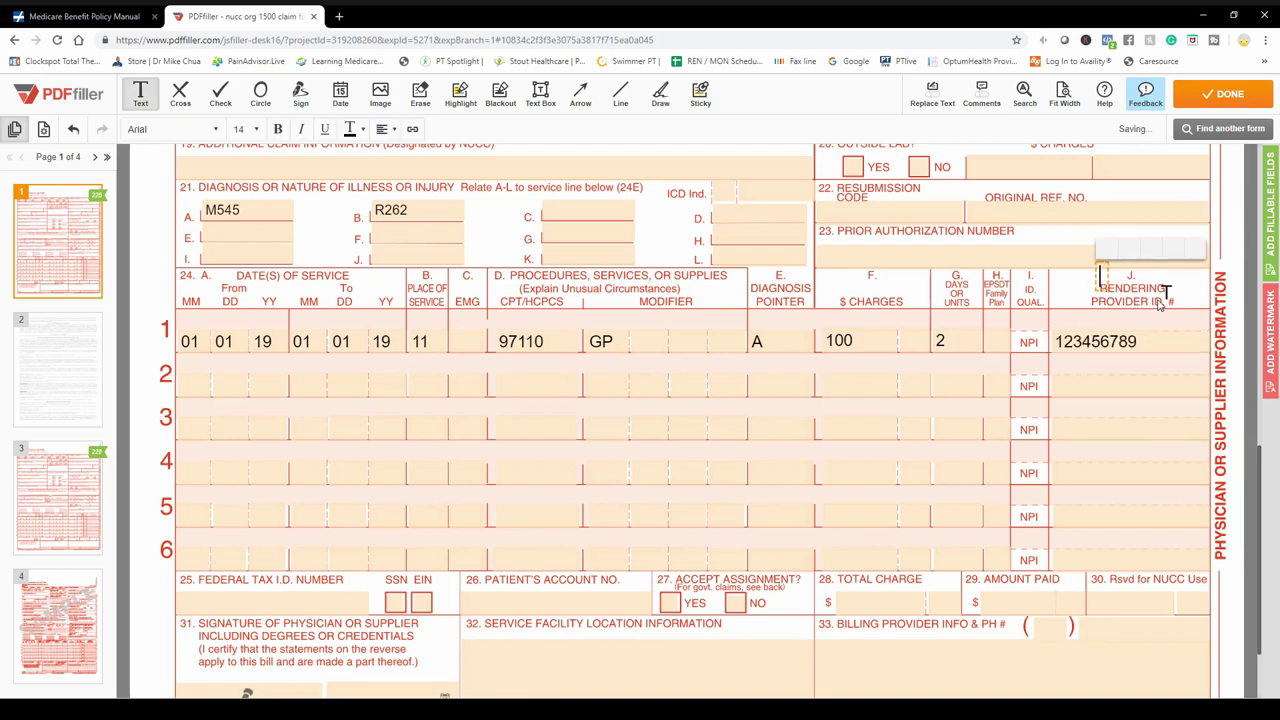
{"action": "left_click", "coordinate": [1131, 257]}
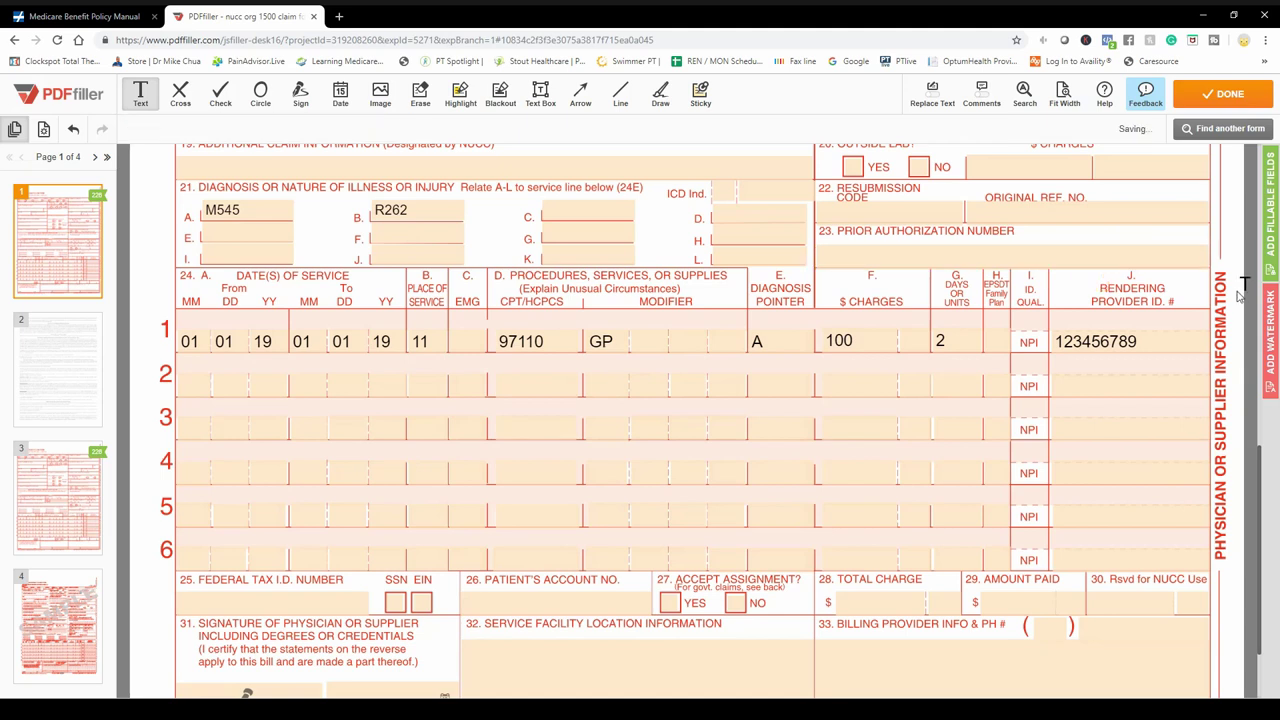
Fill line 2 with dates 01 01 19, place 11, procedure 97140, modifier GP and pointer A
{"action": "left_click", "coordinate": [195, 384]}
{"action": "type", "text": "01"}
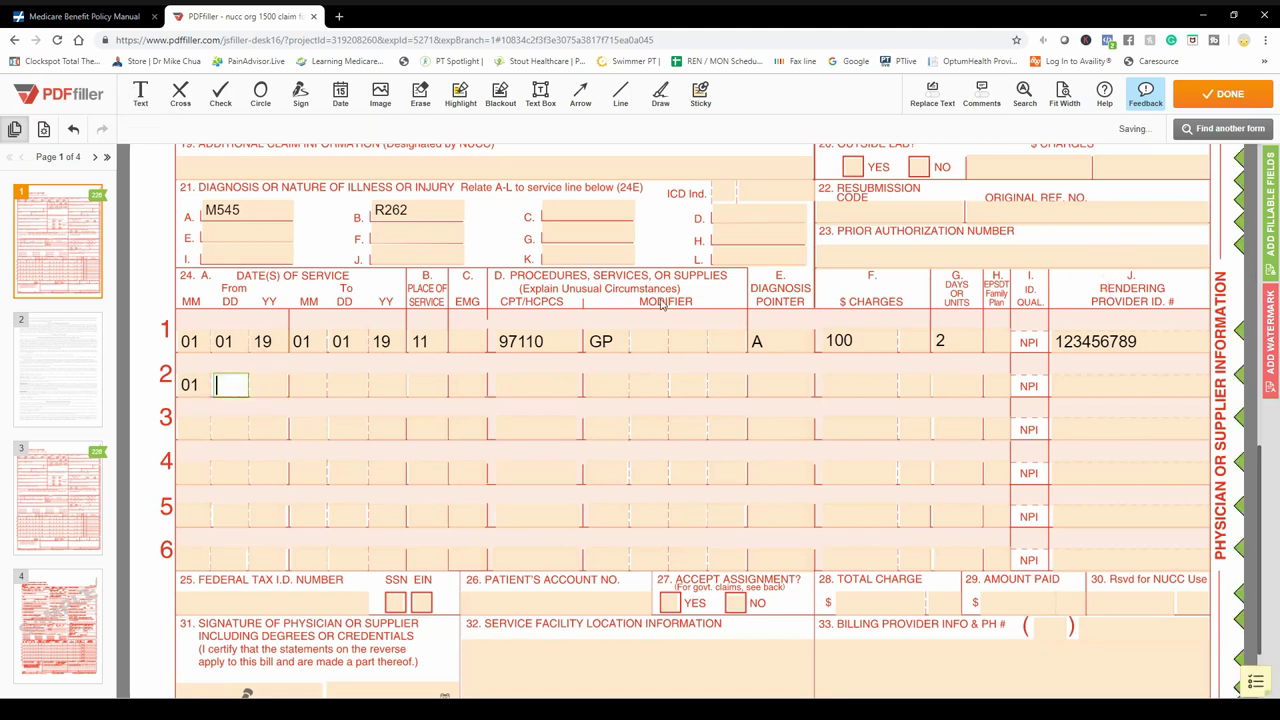
{"action": "type", "text": " 01 19 01 01 9"}
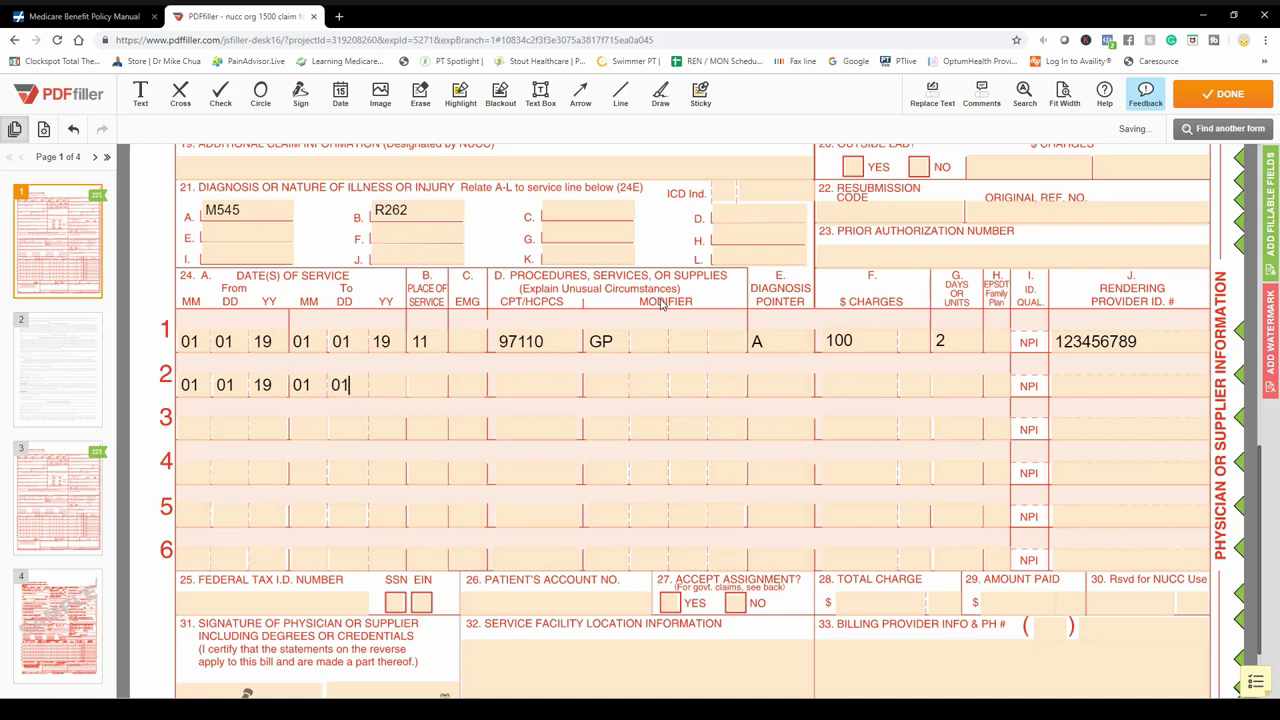
{"action": "key", "text": "Tab"}
{"action": "type", "text": "11"}
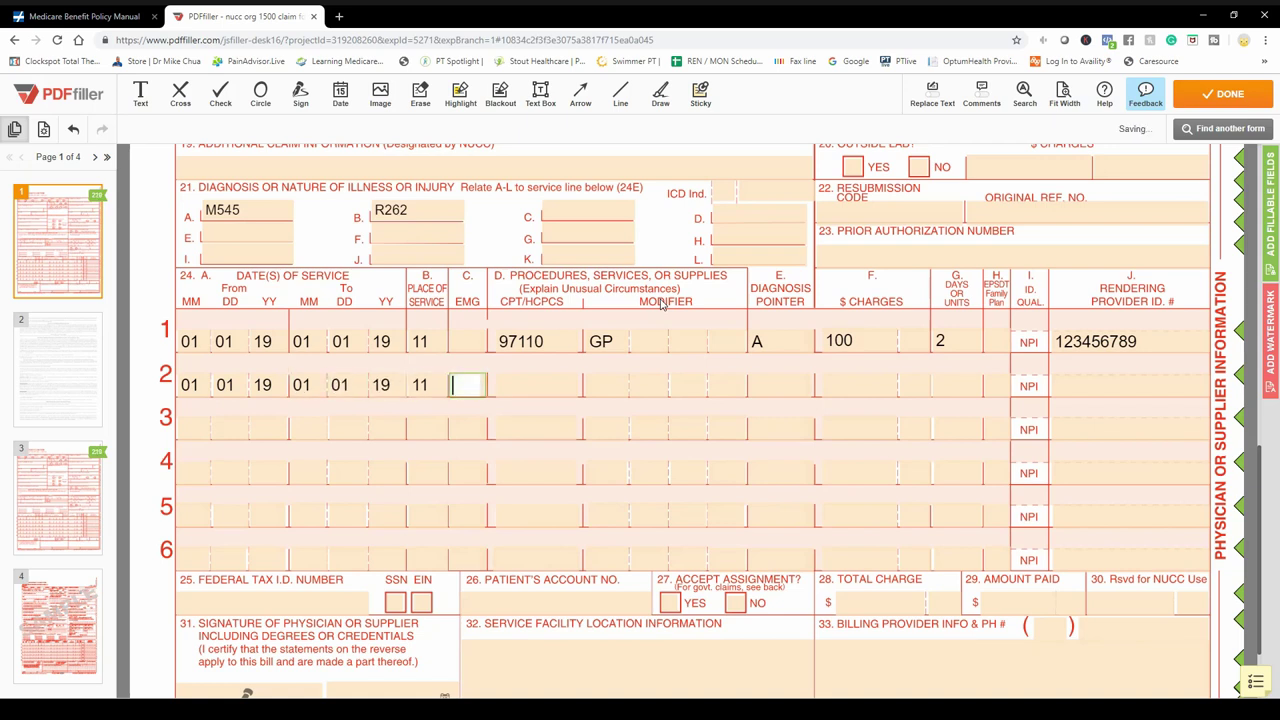
{"action": "key", "text": "Tab"}
{"action": "type", "text": "97140"}
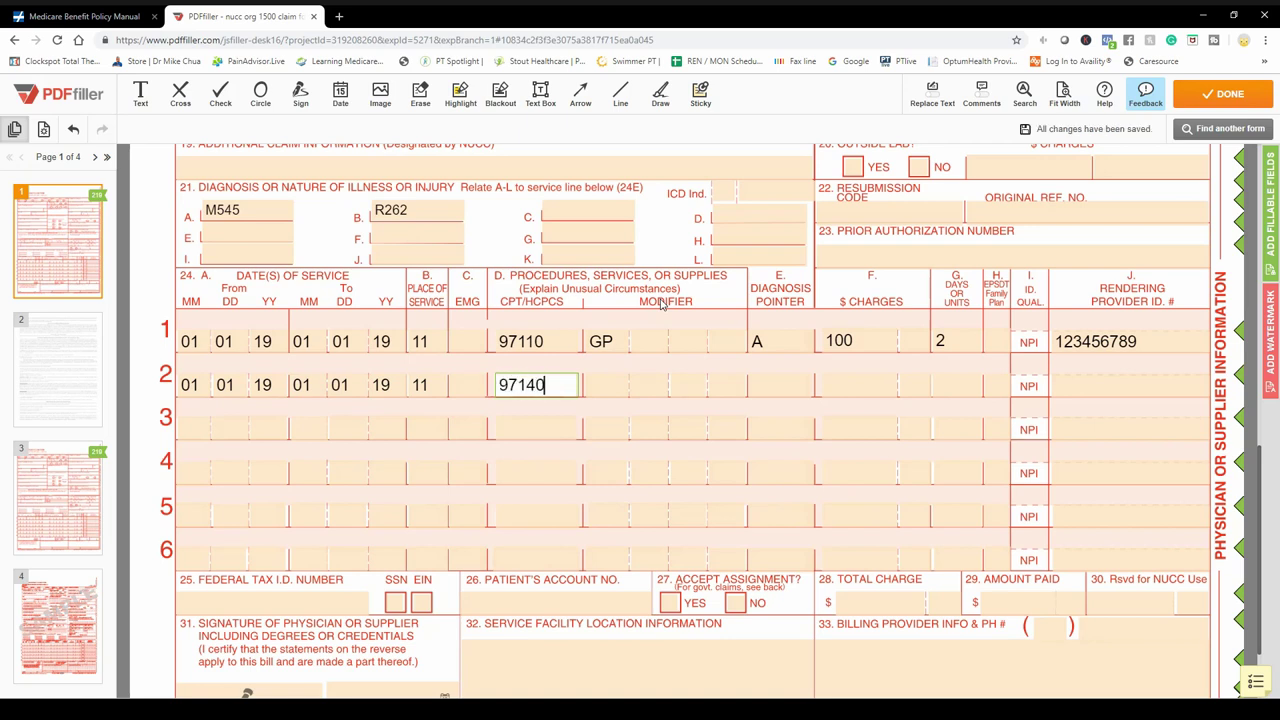
{"action": "key", "text": "Tab"}
{"action": "type", "text": "GP"}
{"action": "key", "text": "Tab"}
{"action": "type", "text": "A"}
{"action": "key", "text": "Tab"}
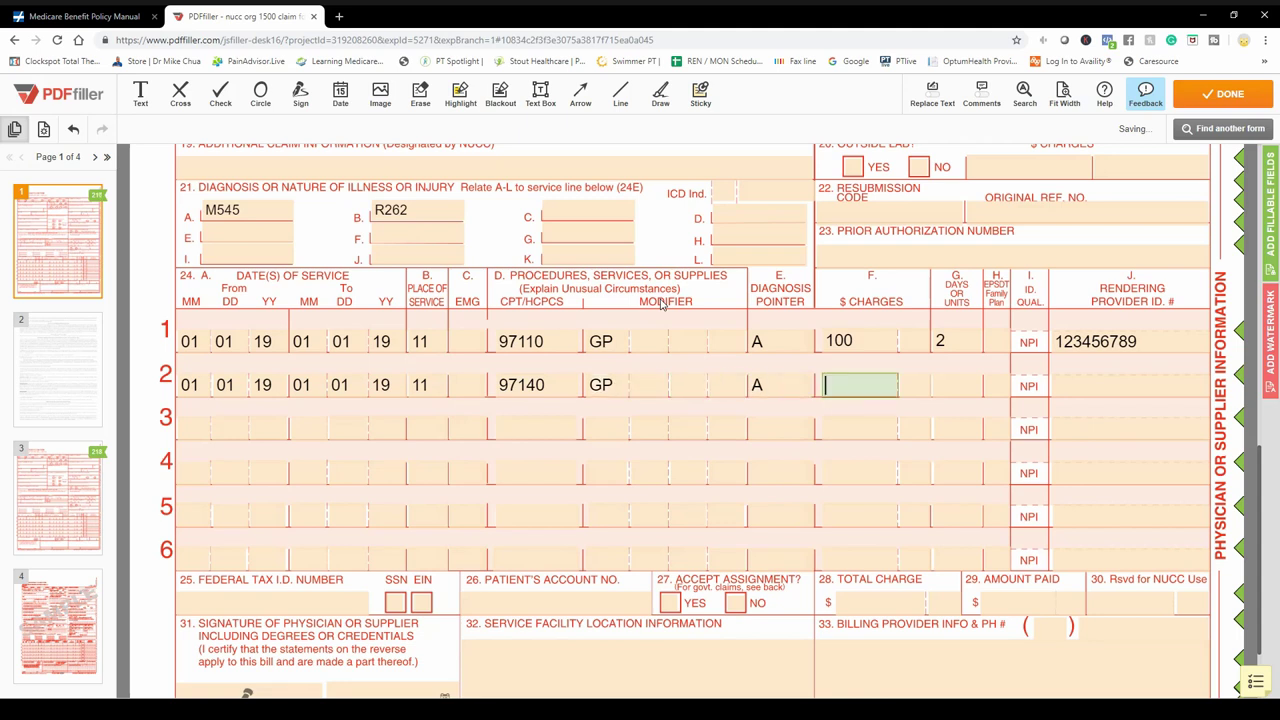
Enter a provisional charge and units for line 2 plus the rendering provider ID
{"action": "type", "text": "4"}
{"action": "key", "text": "BackSpace"}
{"action": "type", "text": "50"}
{"action": "key", "text": "Tab"}
{"action": "type", "text": "1"}
{"action": "key", "text": "Tab"}
{"action": "key", "text": "shift+Tab"}
{"action": "key", "text": "BackSpace"}
{"action": "key", "text": "Tab"}
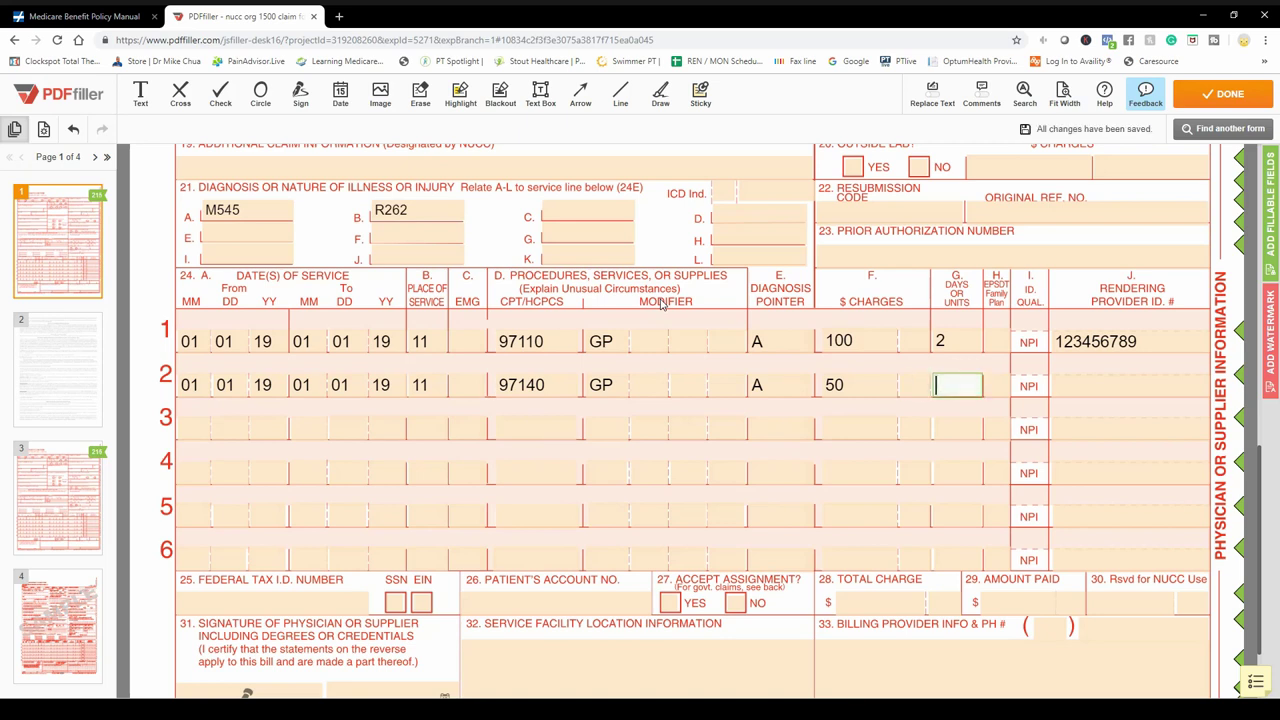
{"action": "type", "text": "2"}
{"action": "key", "text": "BackSpace"}
{"action": "type", "text": "1"}
{"action": "key", "text": "Tab"}
{"action": "key", "text": "Tab"}
{"action": "type", "text": "123456789"}
{"action": "key", "text": "Tab"}
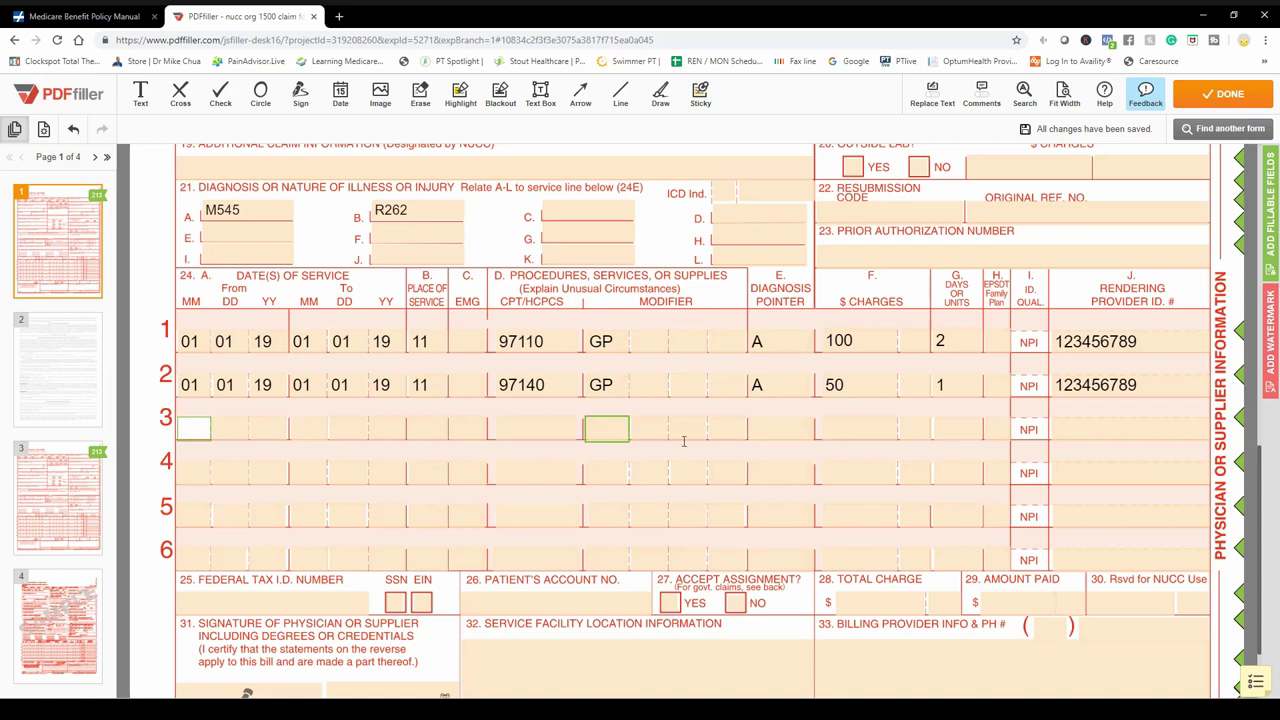
Correct line 2's units to 2 and its charge from 50 to 100
{"action": "left_click", "coordinate": [940, 384]}
{"action": "double_click", "coordinate": [964, 385]}
{"action": "type", "text": "2"}
{"action": "left_click", "coordinate": [884, 388]}
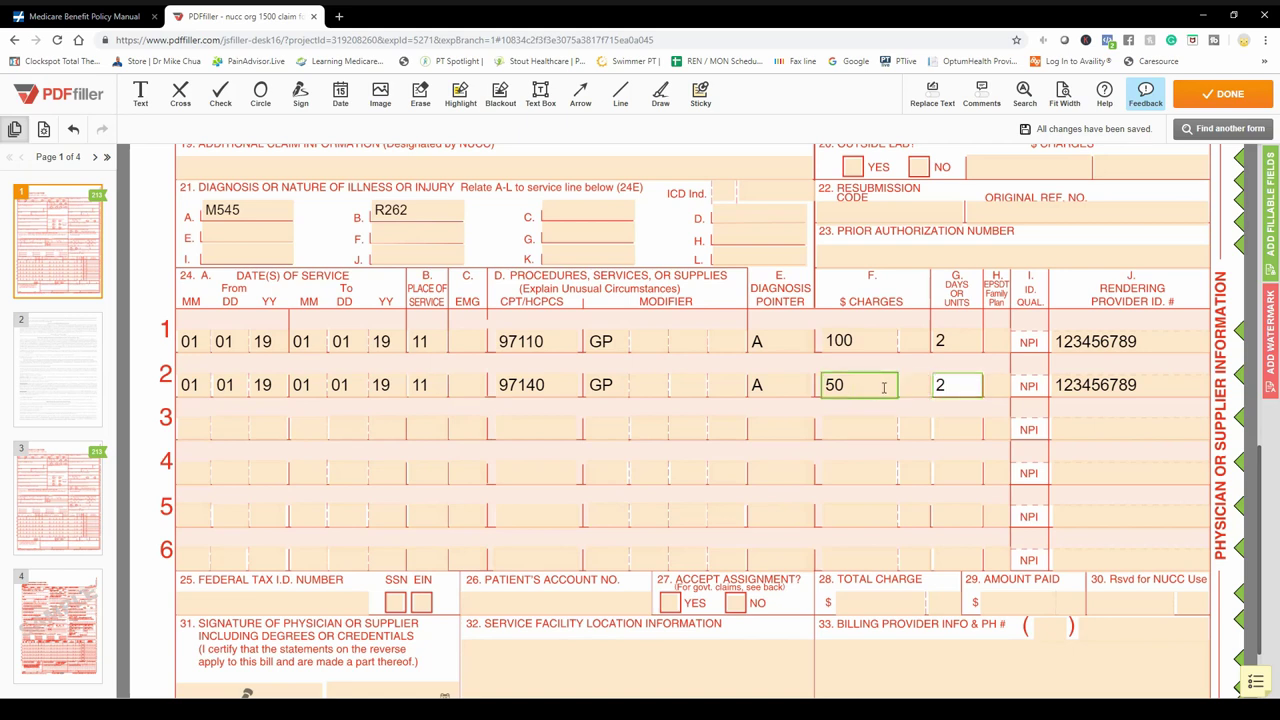
{"action": "double_click", "coordinate": [884, 388]}
{"action": "type", "text": "100"}
{"action": "key", "text": "Tab"}
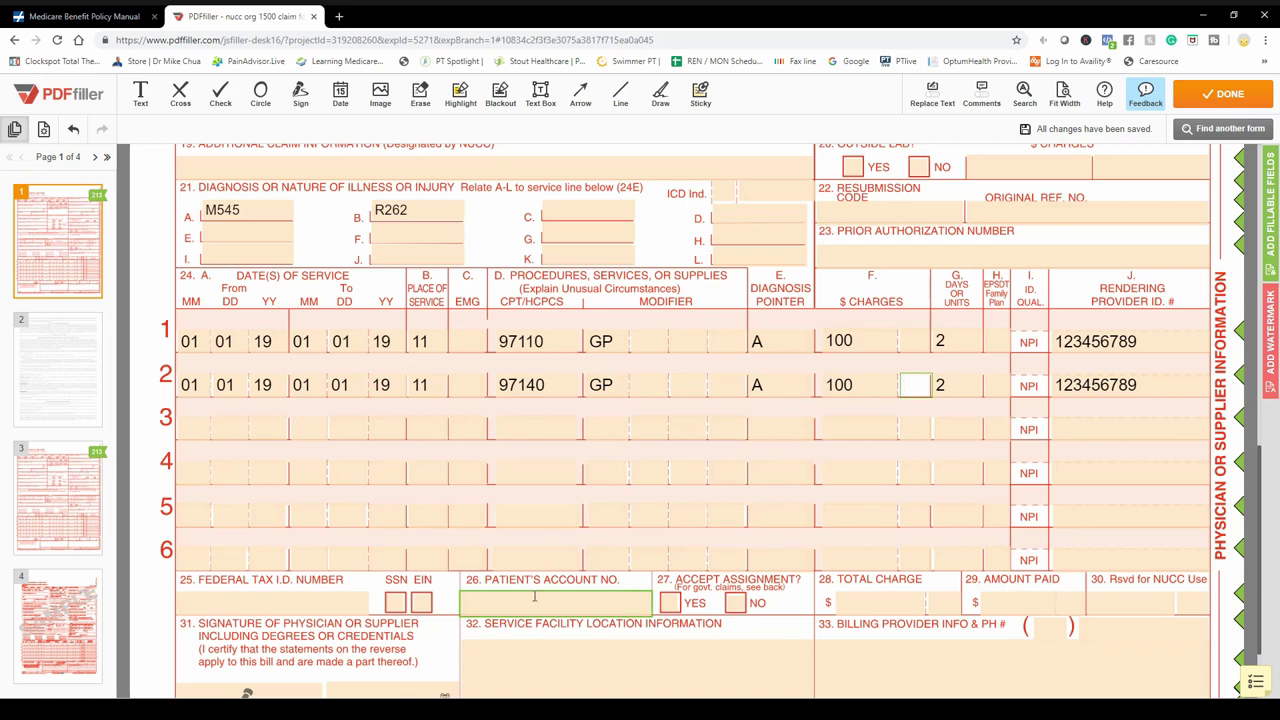
Fill line 3 with dates 01/01/19, place 11, procedure 97162 GP and pointer B
{"action": "left_click", "coordinate": [205, 424]}
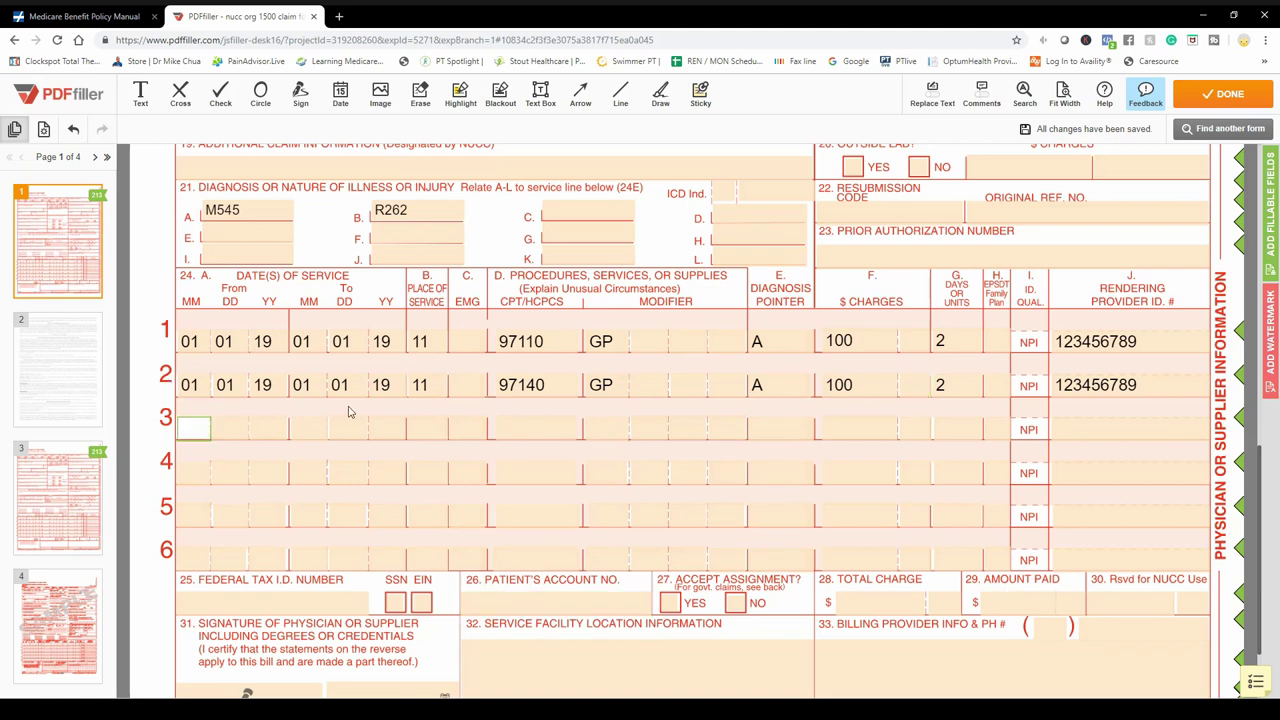
{"action": "type", "text": "01 01 19 01 01 19 11"}
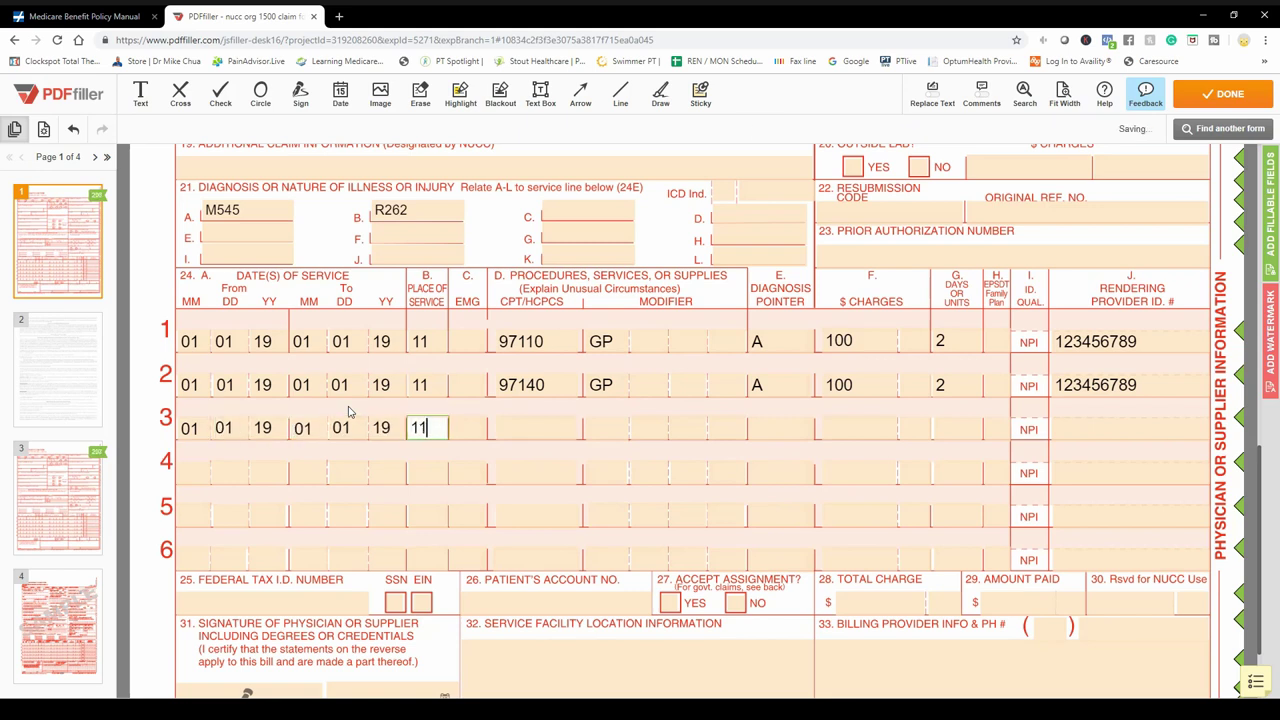
{"action": "key", "text": "Tab"}
{"action": "type", "text": "97162"}
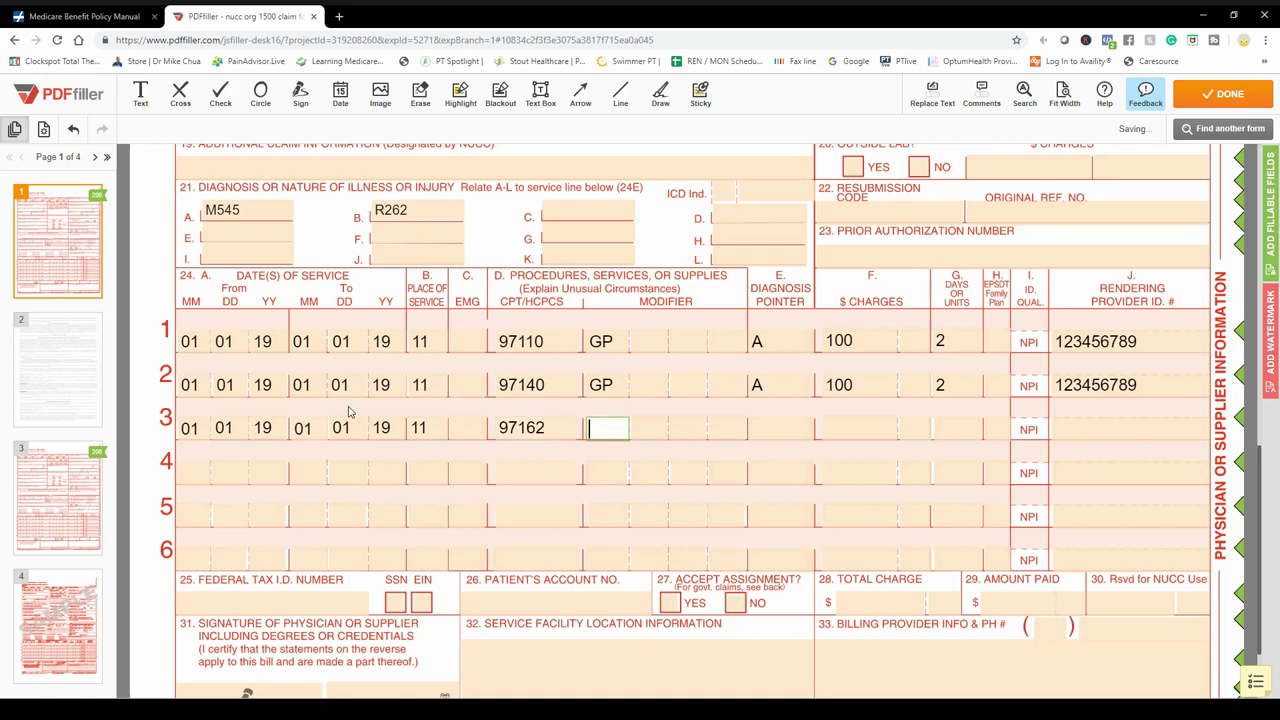
{"action": "type", "text": "GP"}
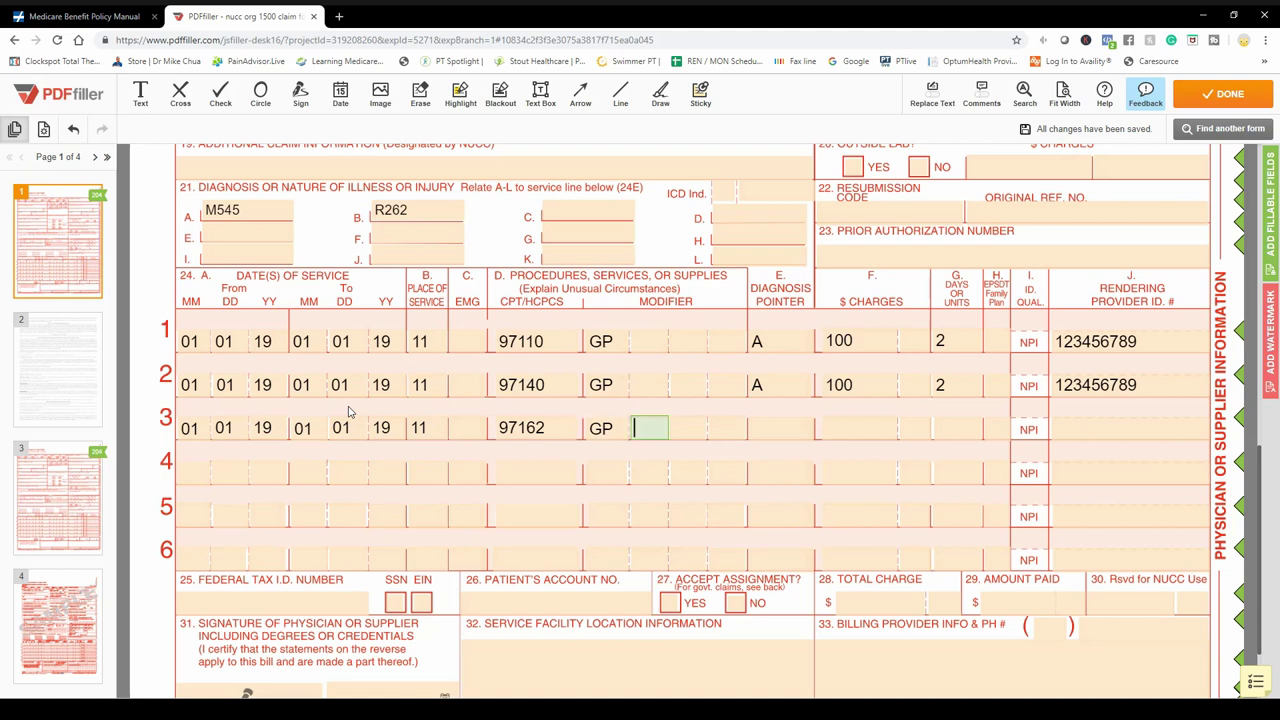
{"action": "key", "text": "Tab"}
{"action": "key", "text": "Tab"}
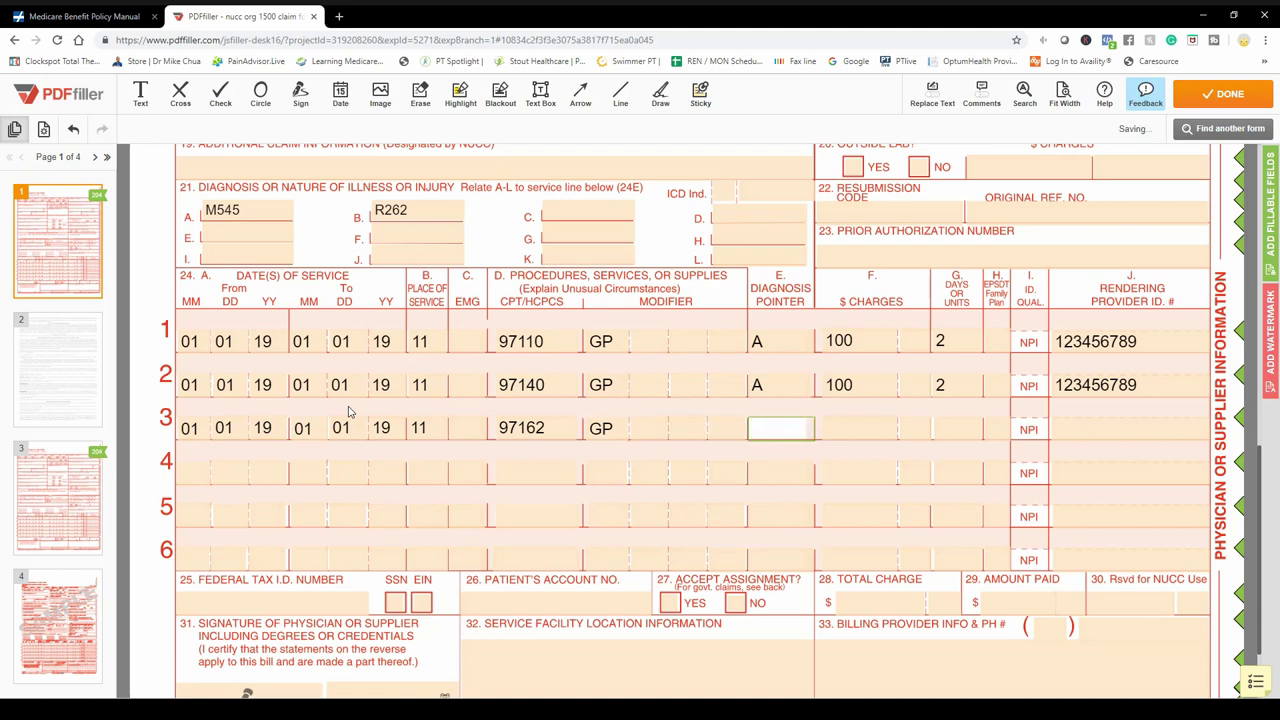
{"action": "type", "text": "B"}
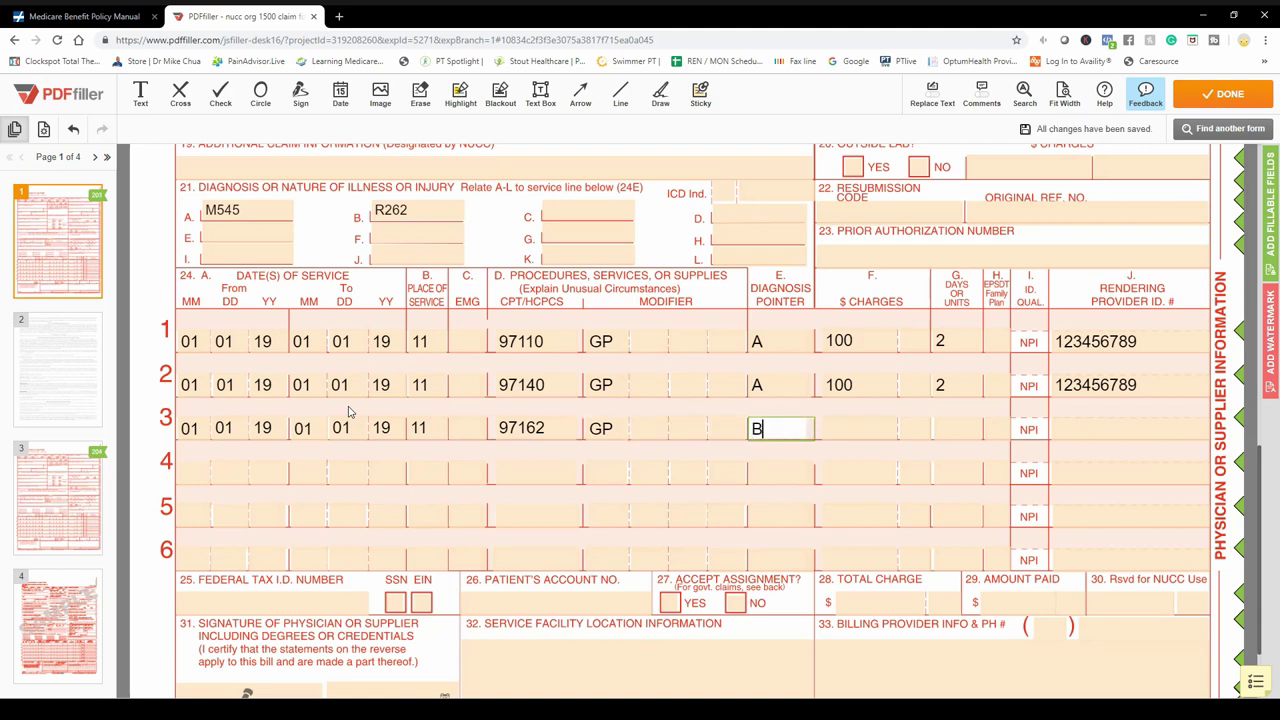
Enter line 3's $100 charge, 1 unit and the rendering provider ID
{"action": "left_click", "coordinate": [866, 427]}
{"action": "type", "text": "100"}
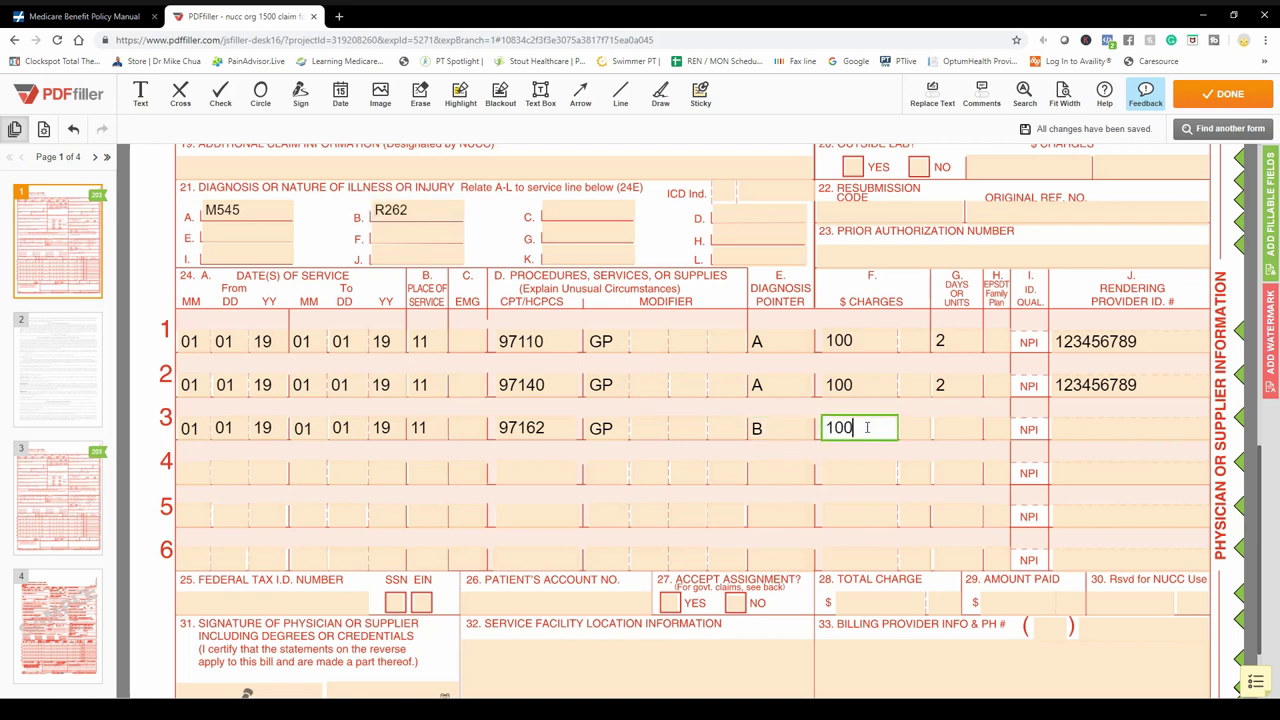
{"action": "key", "text": "Tab"}
{"action": "type", "text": "1"}
{"action": "key", "text": "Tab"}
{"action": "key", "text": "Tab"}
{"action": "type", "text": "123456789"}
{"action": "key", "text": "Tab"}
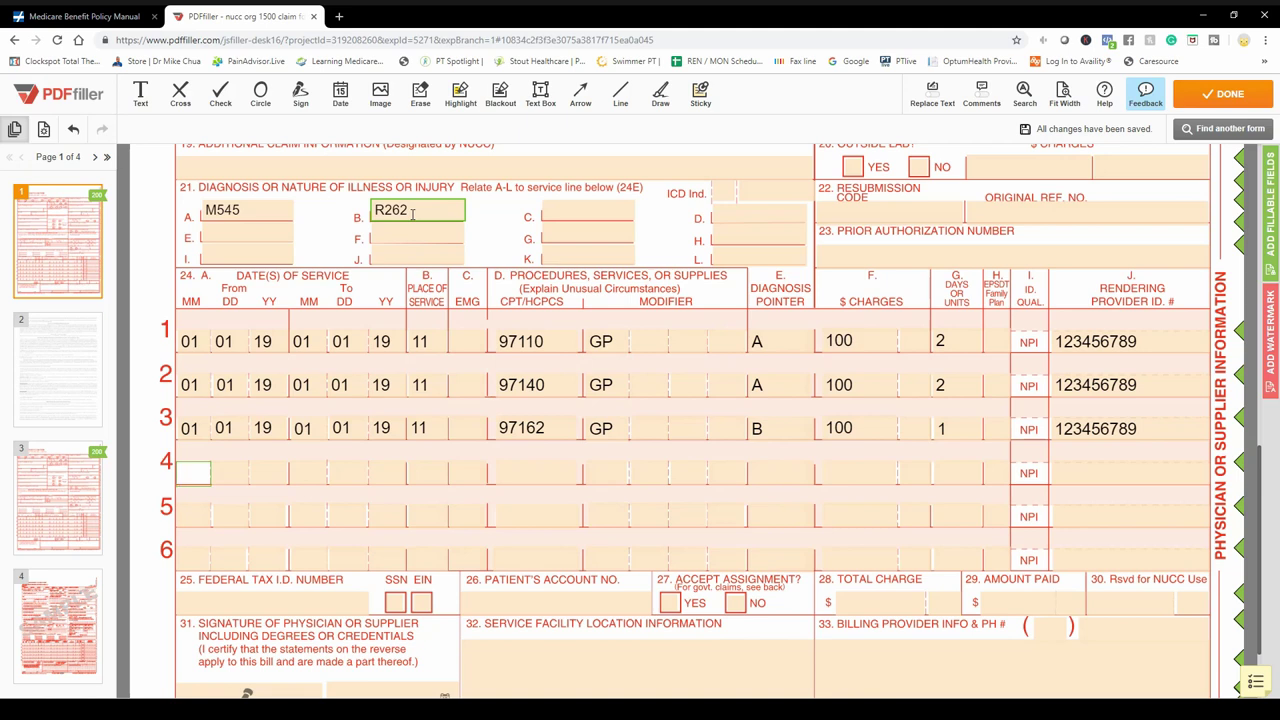
Change line 1's diagnosis pointer to AB and enter line 4's dates 01/03/19 with place 11
{"action": "left_click", "coordinate": [788, 345]}
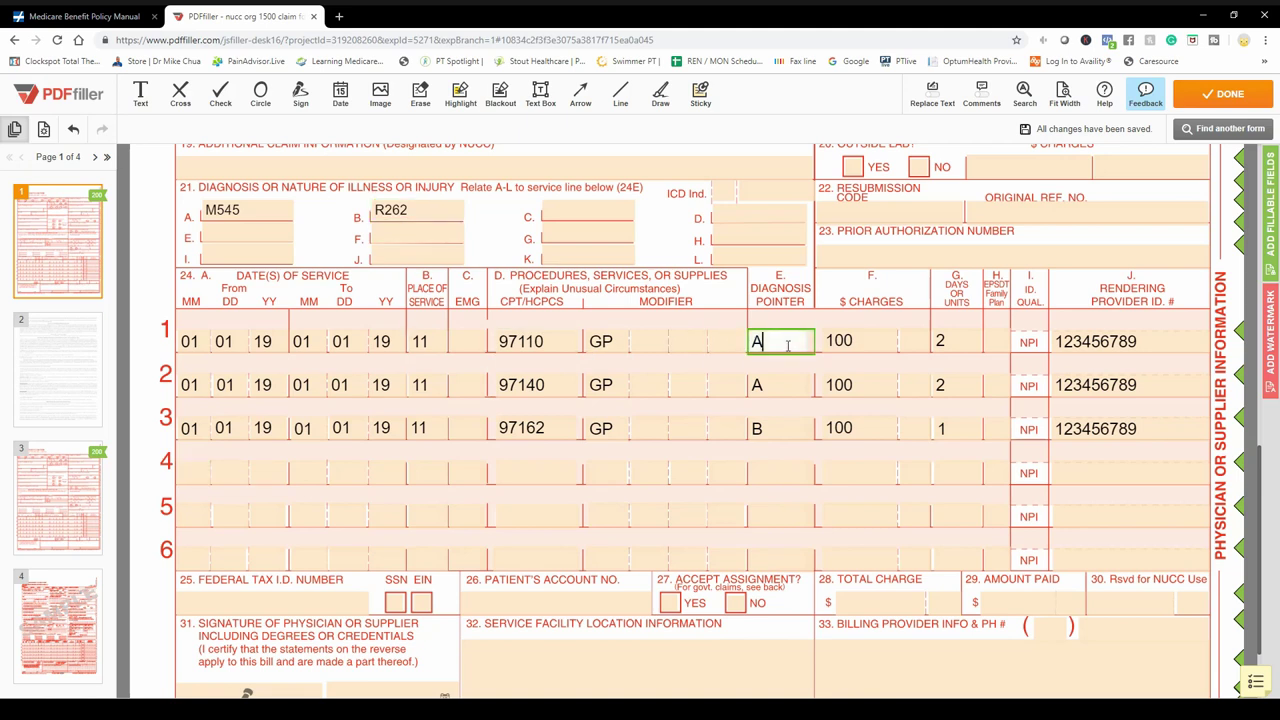
{"action": "type", "text": "B"}
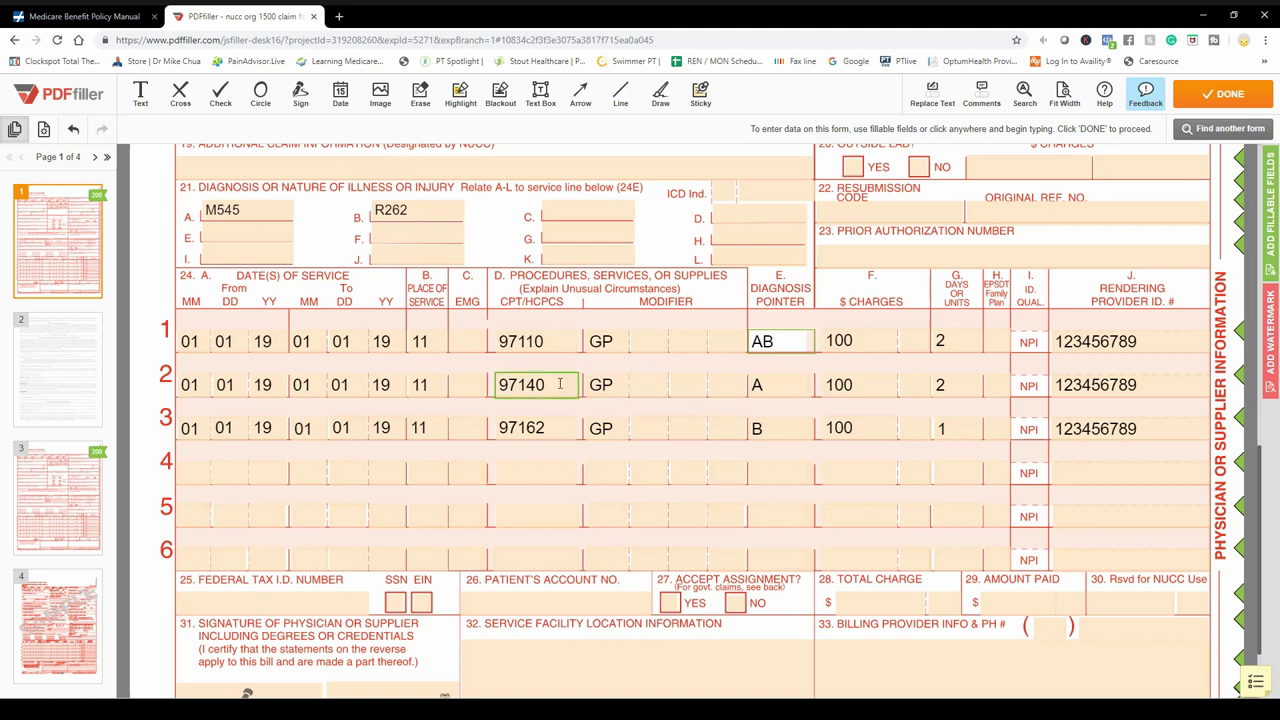
{"action": "left_click_drag", "start_coordinate": [554, 384], "coordinate": [504, 385]}
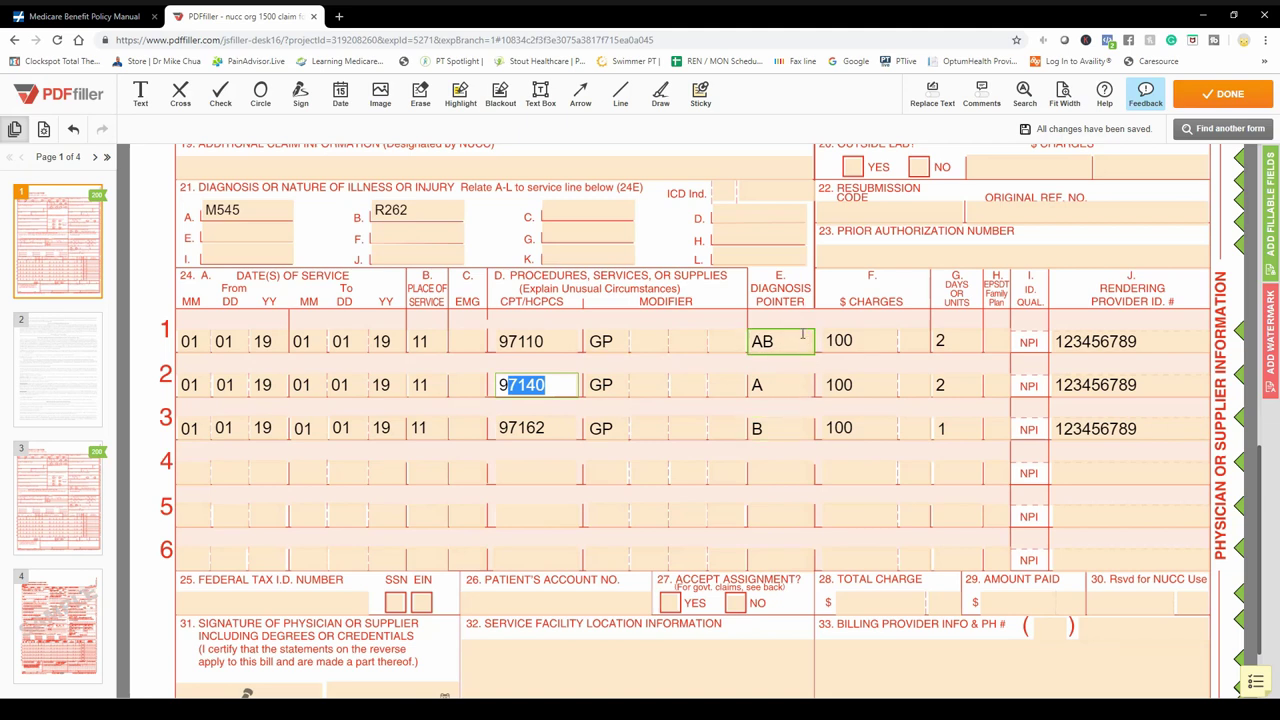
{"action": "left_click", "coordinate": [203, 476]}
{"action": "type", "text": "01"}
{"action": "type", "text": "0319011"}
{"action": "type", "text": "0319"}
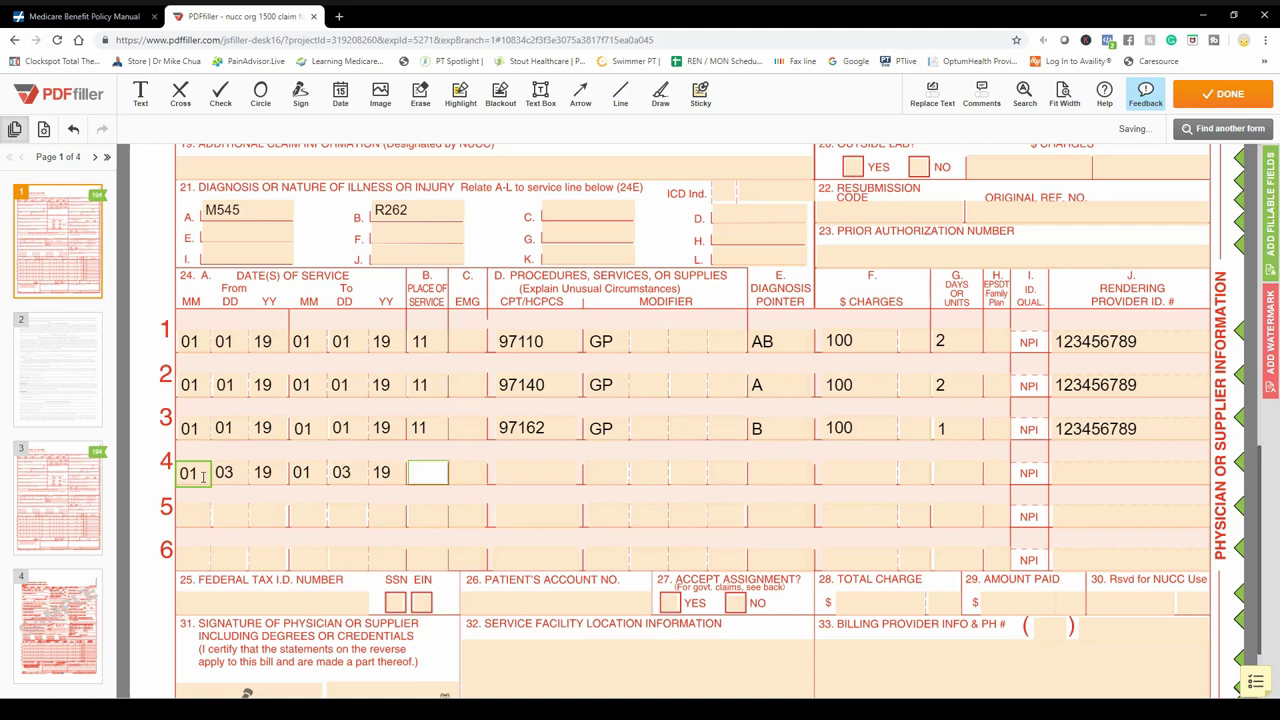
{"action": "type", "text": "11"}
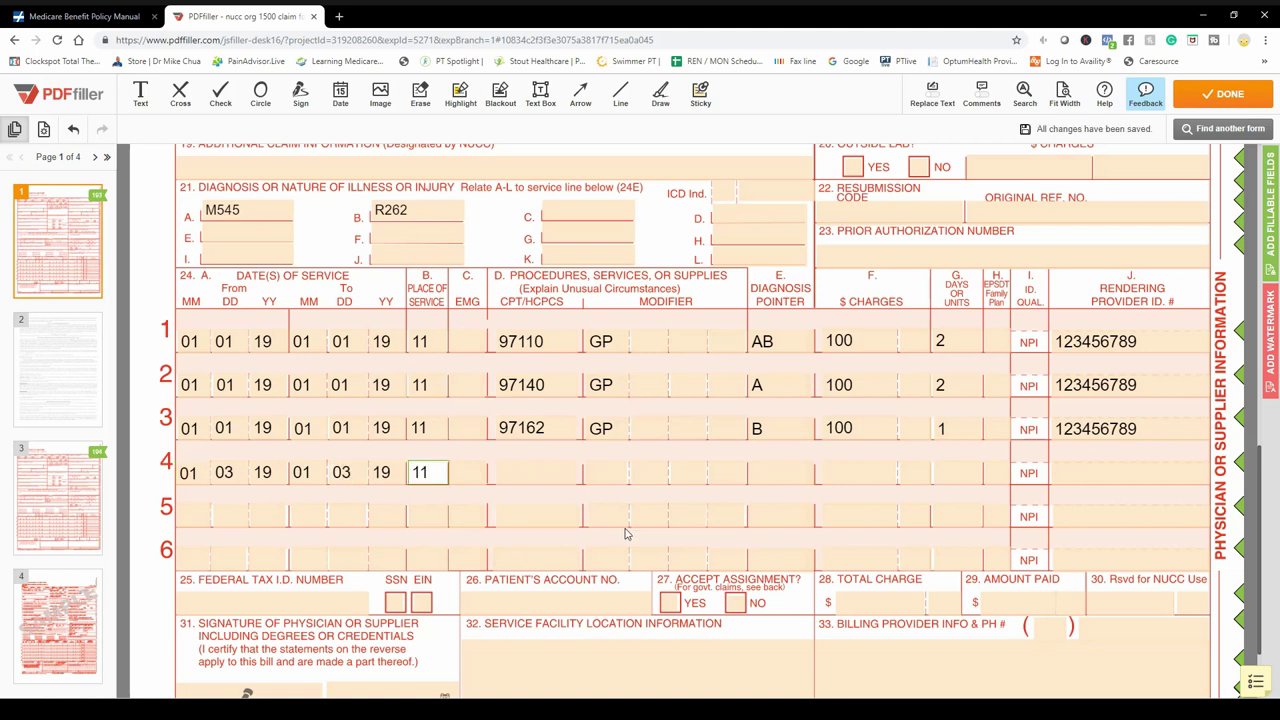
Bill procedure 97110 with modifier GP and pointer A on line 4
{"action": "left_click", "coordinate": [519, 467]}
{"action": "type", "text": "97110"}
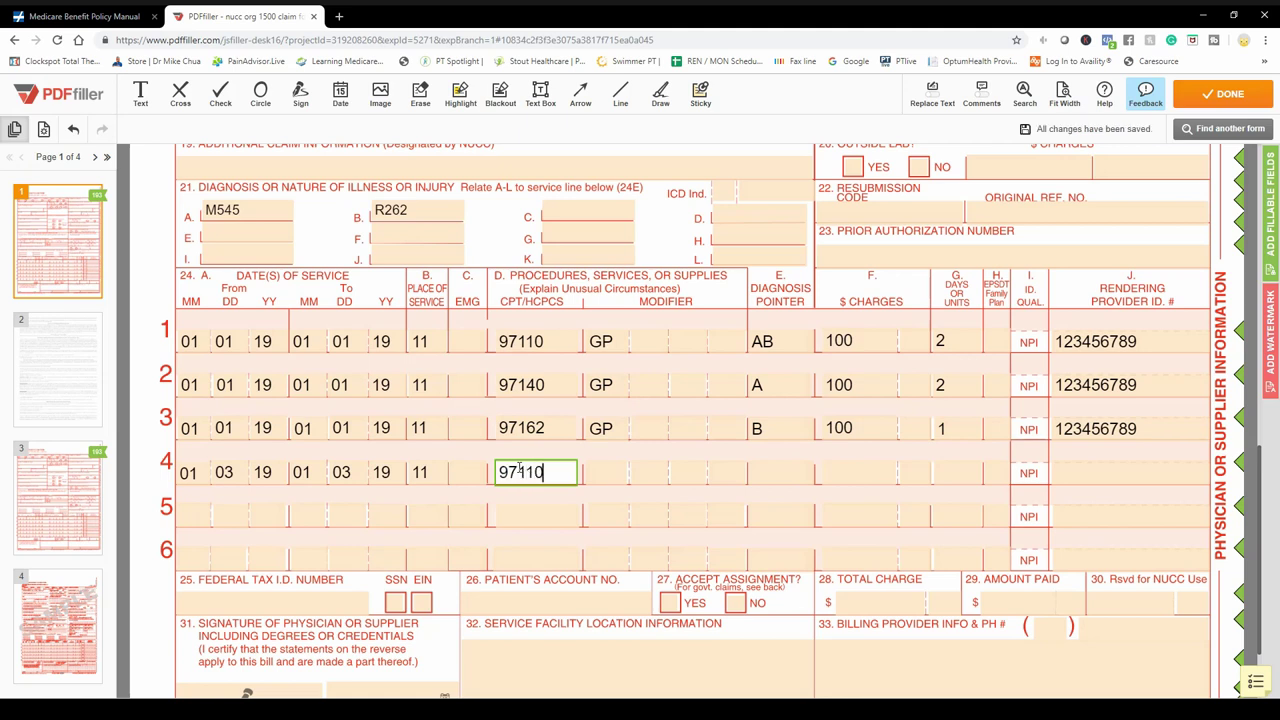
{"action": "left_click", "coordinate": [608, 471]}
{"action": "type", "text": "GP"}
{"action": "key", "text": "Tab"}
{"action": "key", "text": "Tab"}
{"action": "key", "text": "Tab"}
{"action": "key", "text": "Tab"}
{"action": "type", "text": "A"}
Enter line 4's $100 charge, 2 units and provider ID, then start line 5 with 01/03/19, 11, 97140 GP
{"action": "left_click", "coordinate": [838, 472]}
{"action": "type", "text": "100"}
{"action": "key", "text": "Tab"}
{"action": "key", "text": "Tab"}
{"action": "type", "text": "2"}
{"action": "key", "text": "Tab"}
{"action": "key", "text": "Tab"}
{"action": "type", "text": "123456789"}
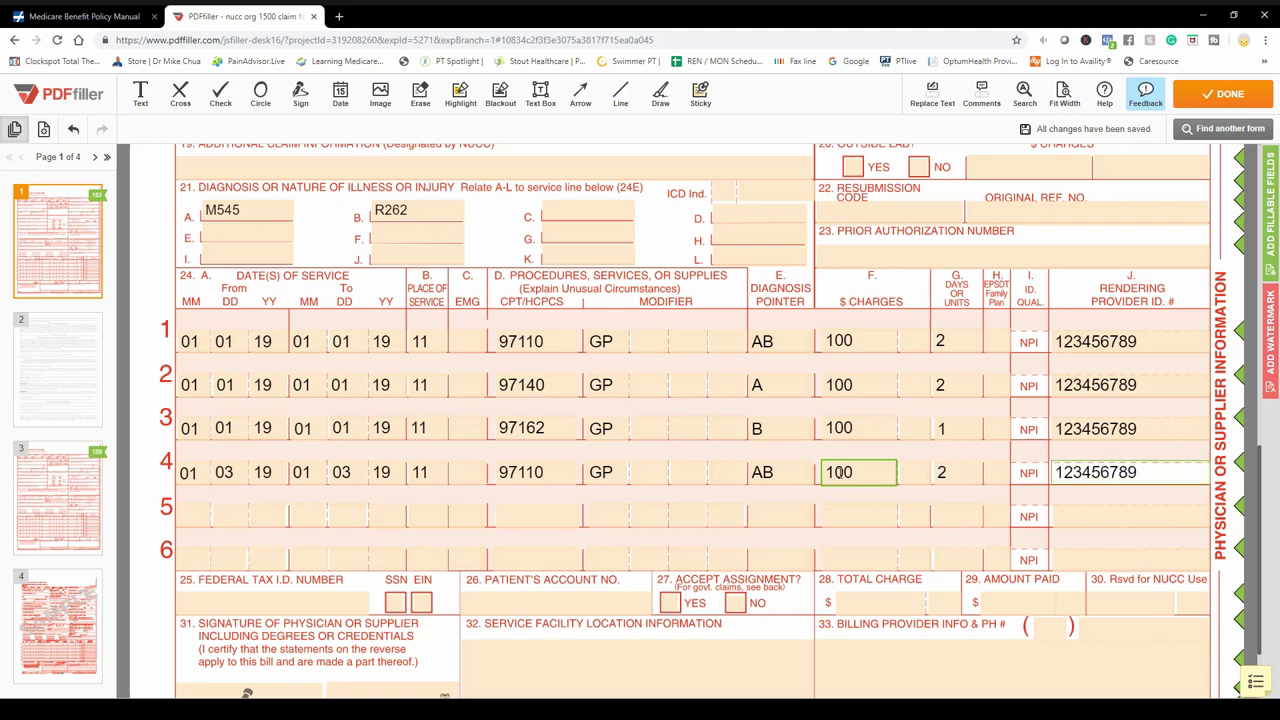
{"action": "left_click", "coordinate": [192, 516]}
{"action": "type", "text": "01 "}
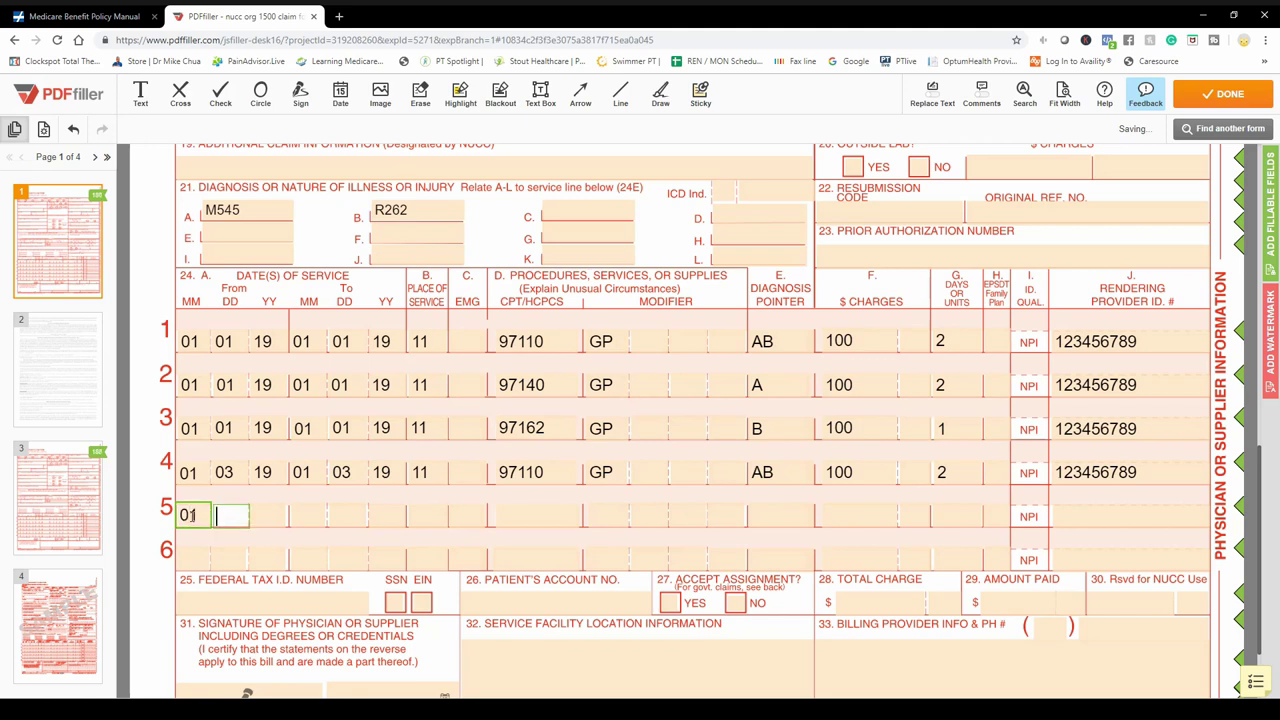
{"action": "type", "text": "03"}
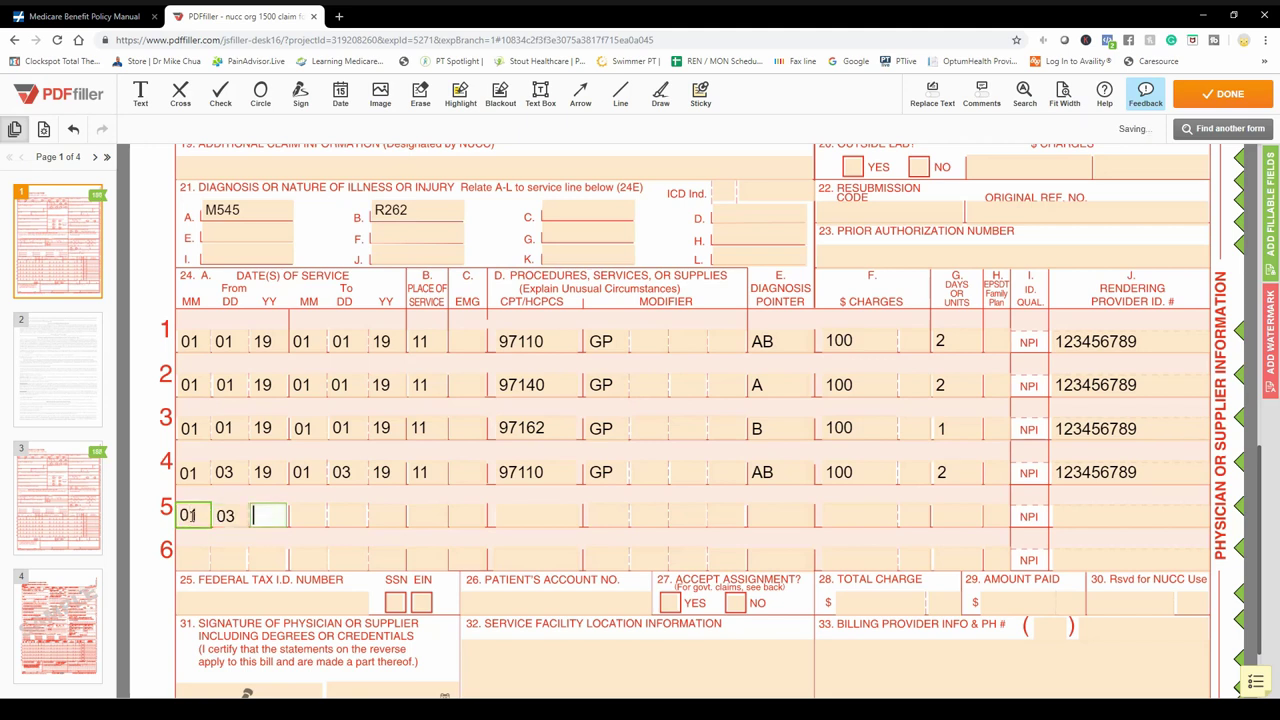
{"action": "type", "text": " 19 01 03 19 01"}
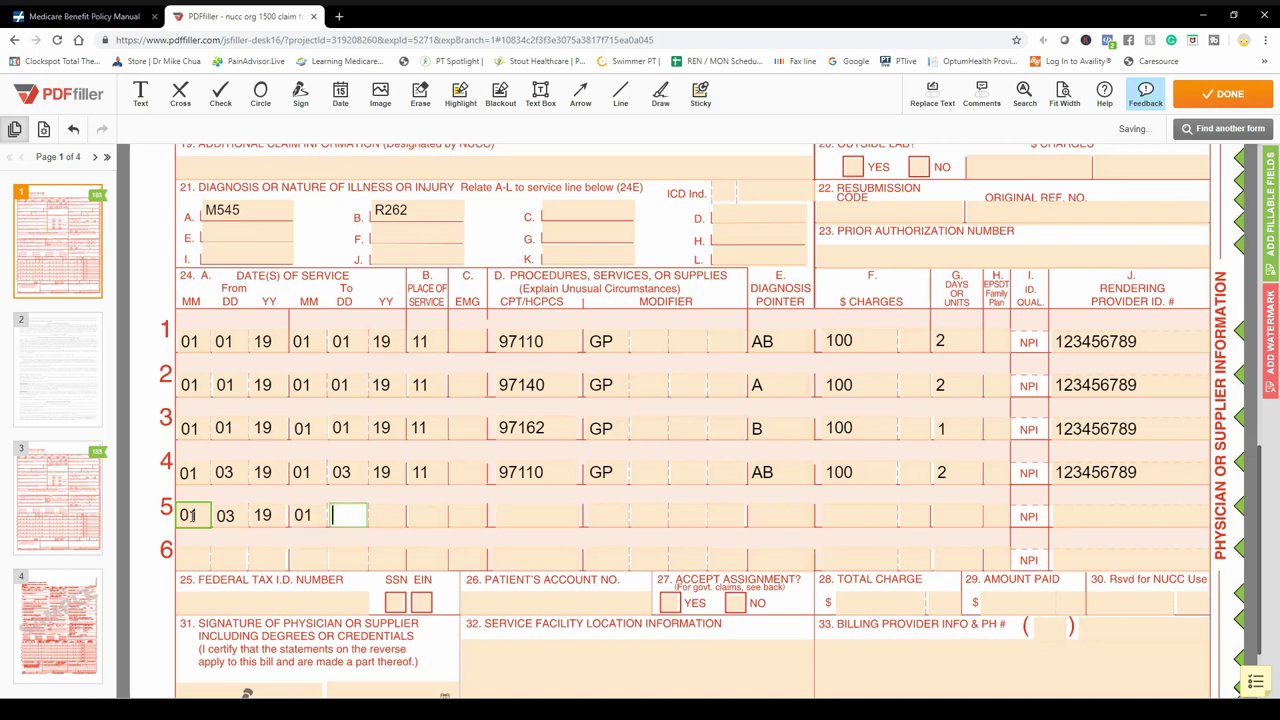
{"action": "type", "text": "1 "}
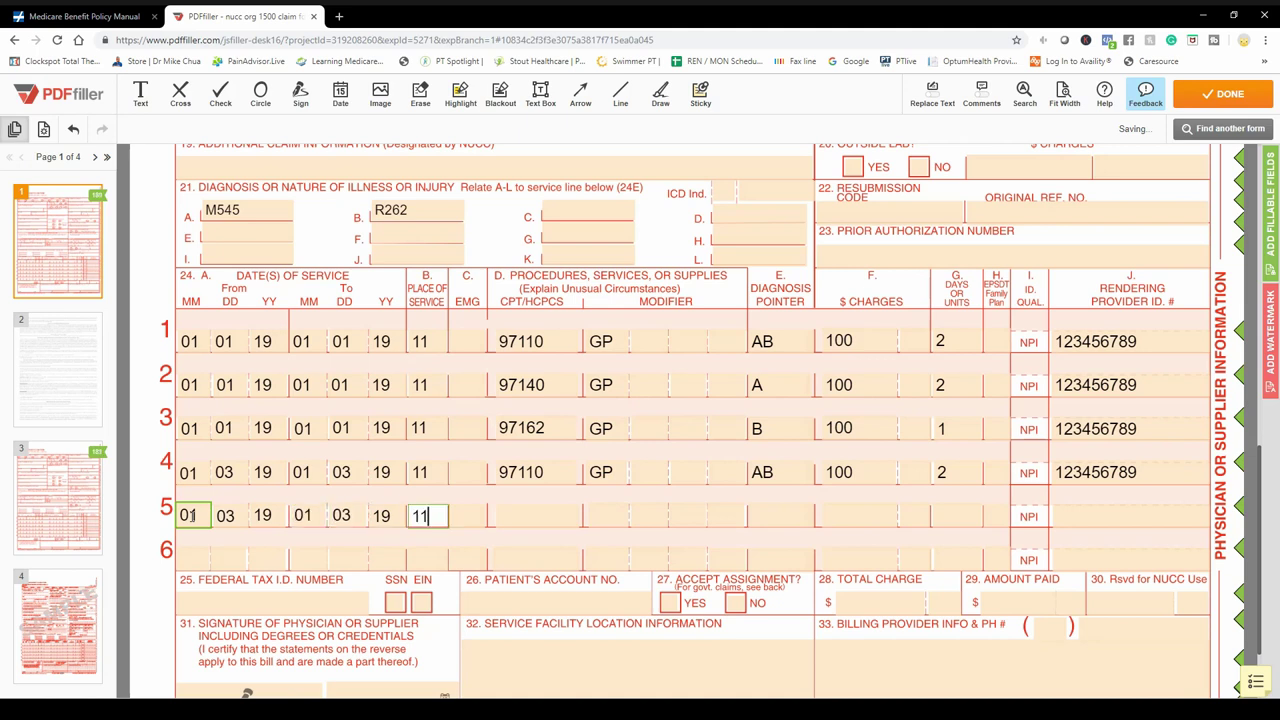
{"action": "type", "text": "97140 "}
{"action": "type", "text": "GP"}
Give line 5 diagnosis pointer AB, a $100 charge, 2 units and the rendering provider ID
{"action": "key", "text": "Tab"}
{"action": "key", "text": "Tab"}
{"action": "key", "text": "Tab"}
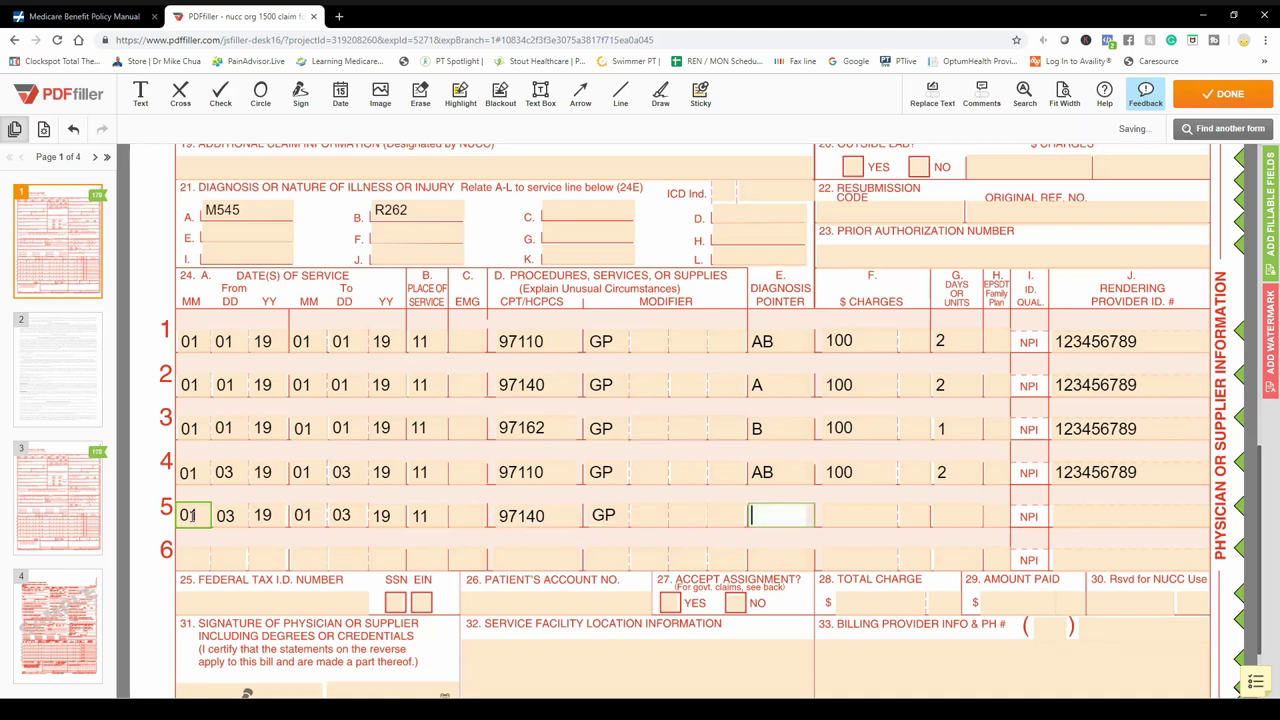
{"action": "type", "text": "AB"}
{"action": "key", "text": "Tab"}
{"action": "type", "text": "100"}
{"action": "key", "text": "Tab"}
{"action": "key", "text": "Tab"}
{"action": "type", "text": "2"}
{"action": "key", "text": "Tab"}
{"action": "key", "text": "Tab"}
{"action": "type", "text": "123456789"}
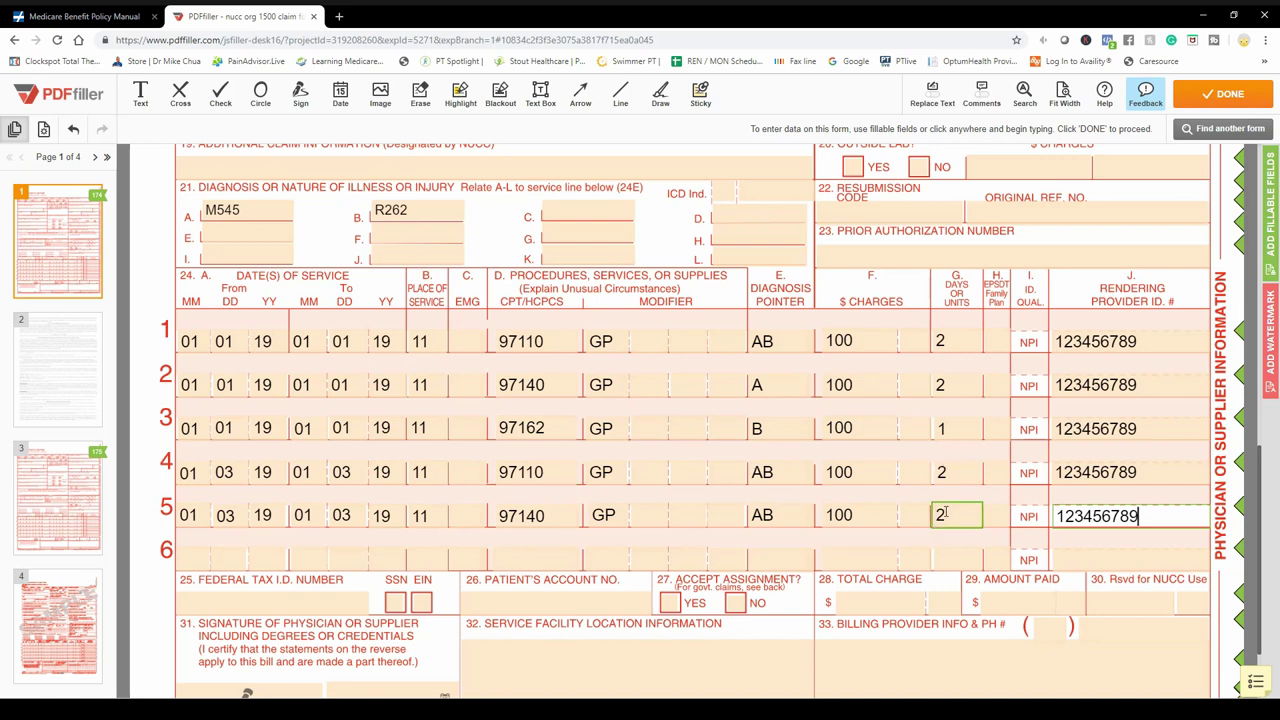
Change line 4 to 3 units and line 5 to 1 unit with pointer A only
{"action": "double_click", "coordinate": [940, 472]}
{"action": "type", "text": "3"}
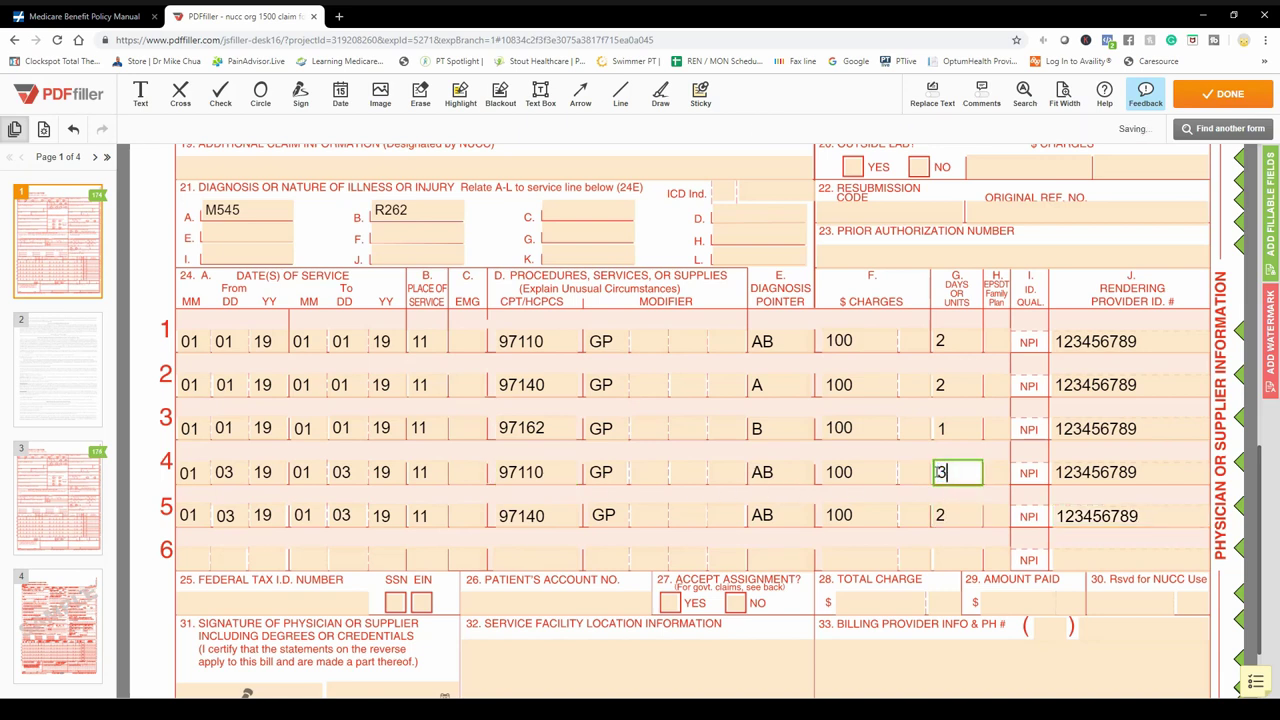
{"action": "double_click", "coordinate": [940, 515]}
{"action": "type", "text": "1"}
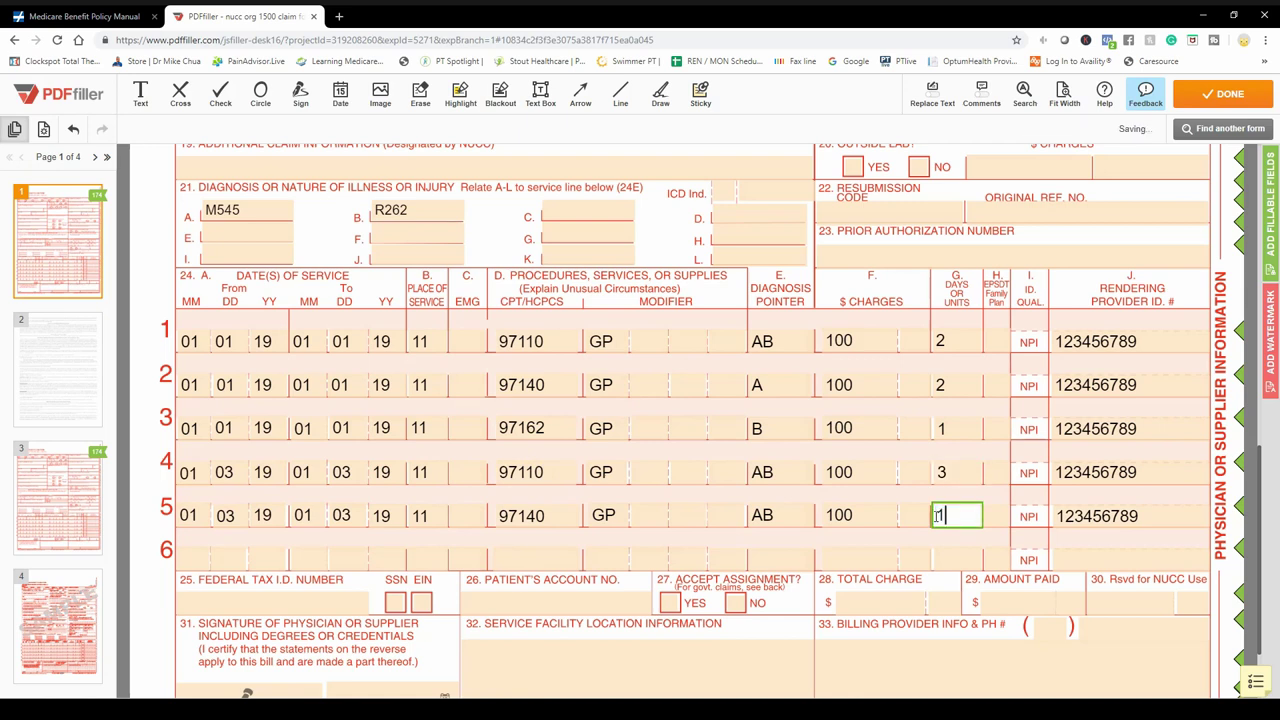
{"action": "left_click_drag", "start_coordinate": [785, 515], "coordinate": [770, 515]}
{"action": "key", "text": "BackSpace"}
Change line 4's charge from 100 to 150
{"action": "left_click", "coordinate": [838, 472]}
{"action": "key", "text": "Delete"}
{"action": "type", "text": "5"}
{"action": "key", "text": "Tab"}
{"action": "left_click", "coordinate": [762, 472]}
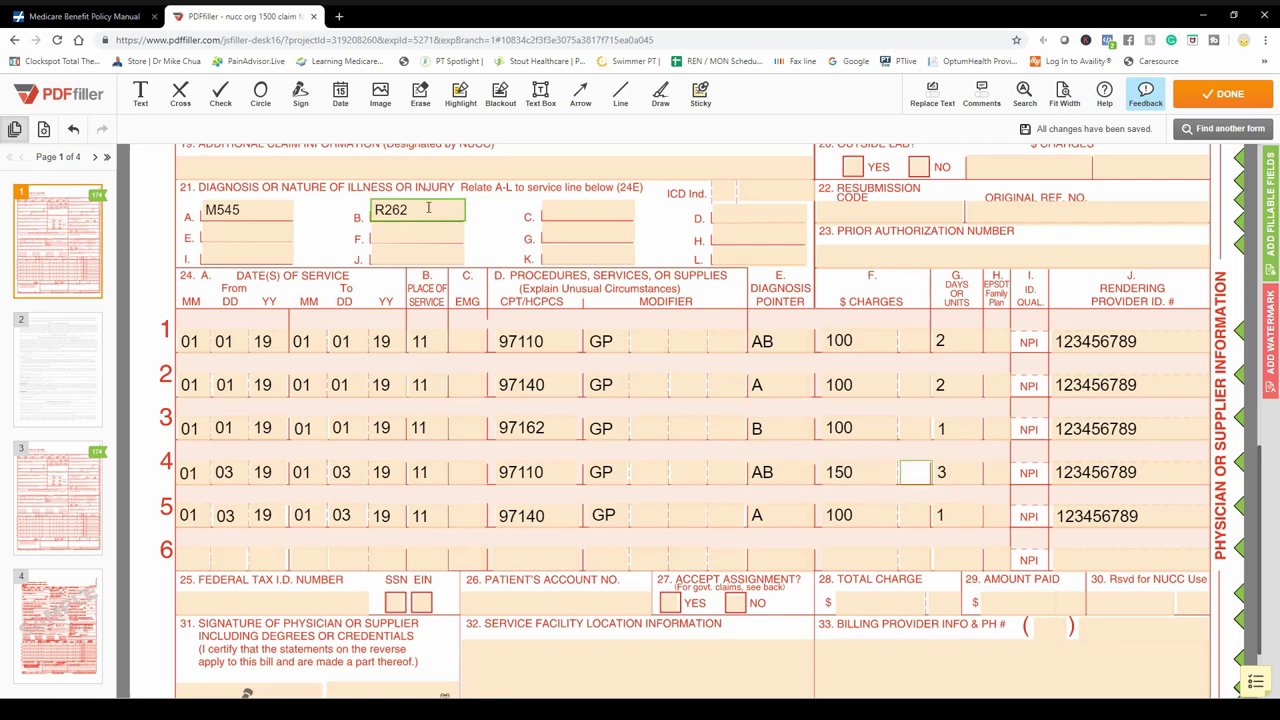
{"action": "left_click", "coordinate": [785, 520]}
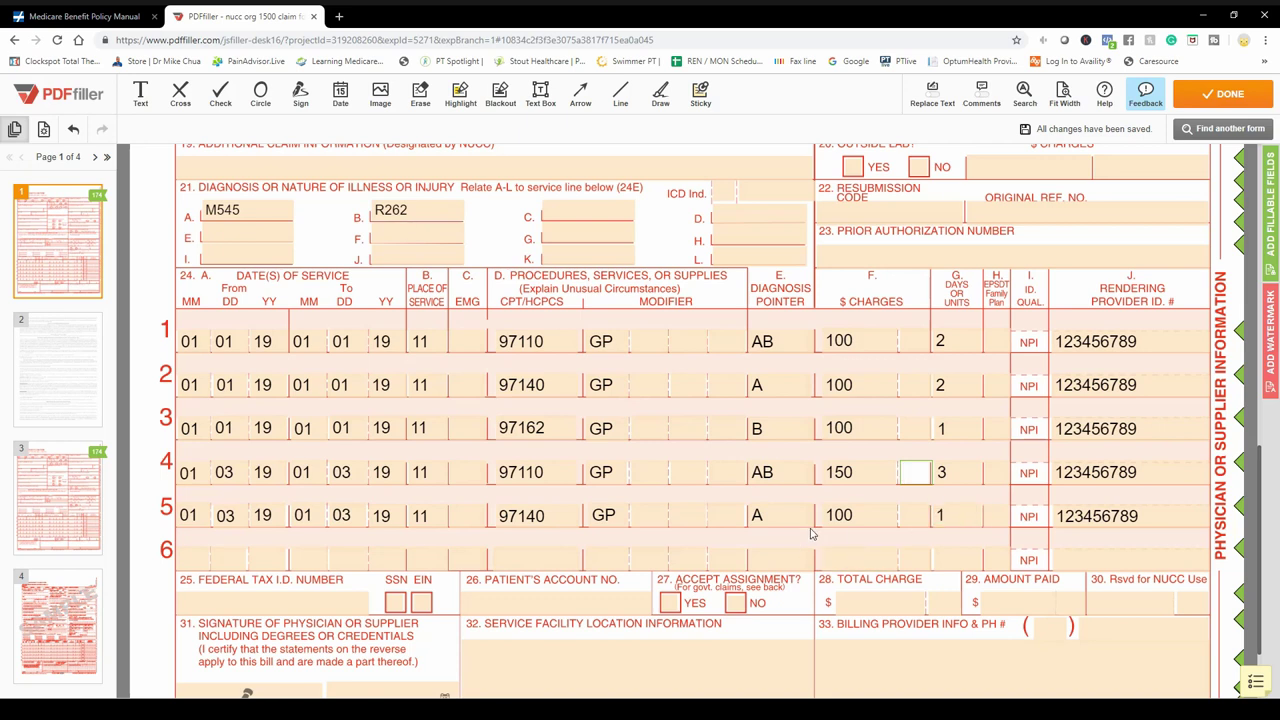